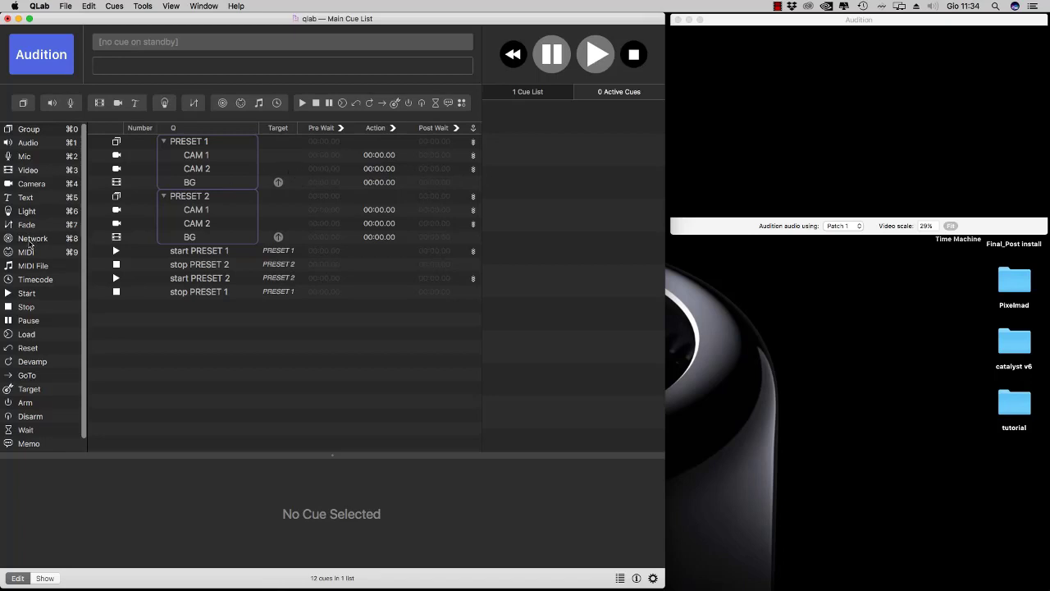
Add a Fade cue before CAM 1 and before CAM 2 in PRESET 1, and set both to auto-continue.
drag(26, 227, 197, 160)
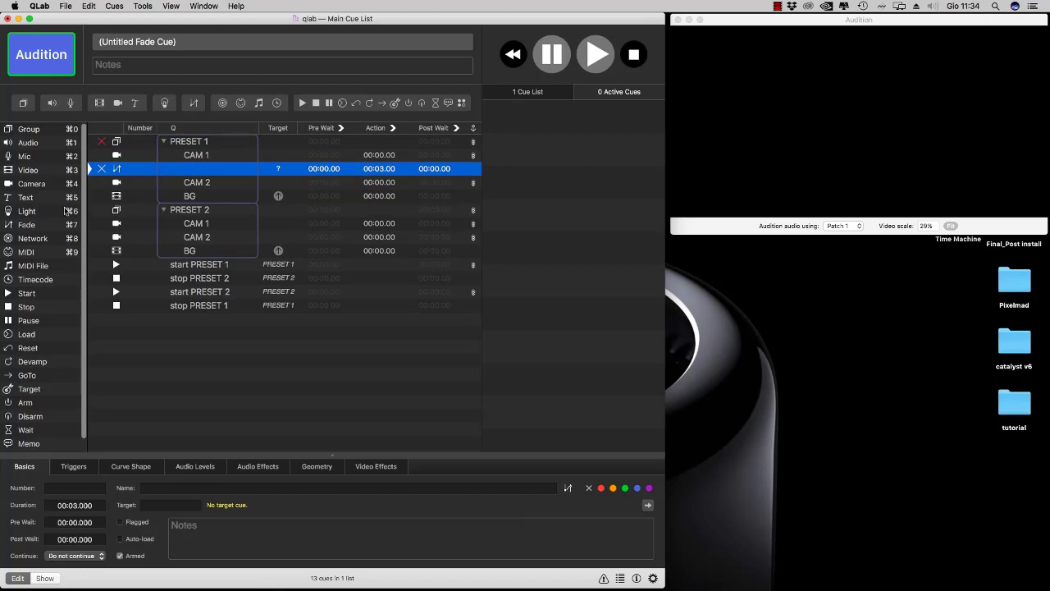
drag(26, 224, 217, 151)
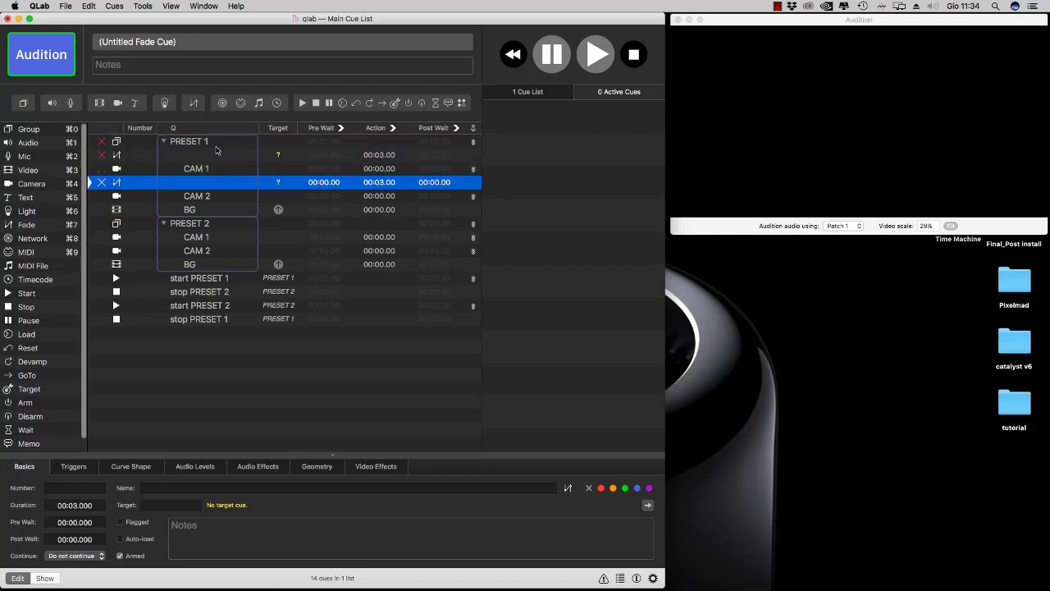
click(472, 155)
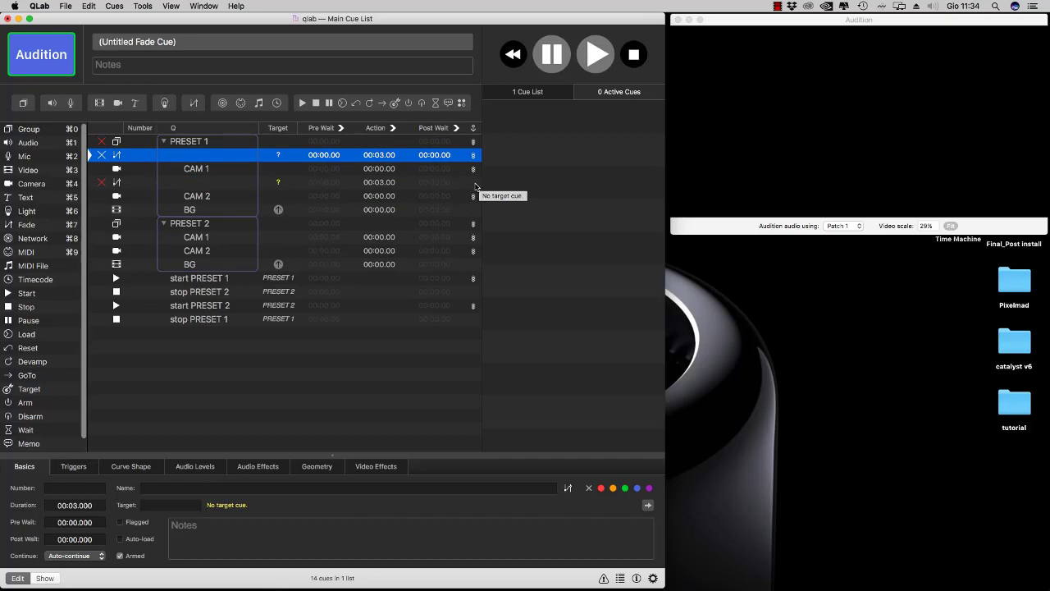
click(476, 186)
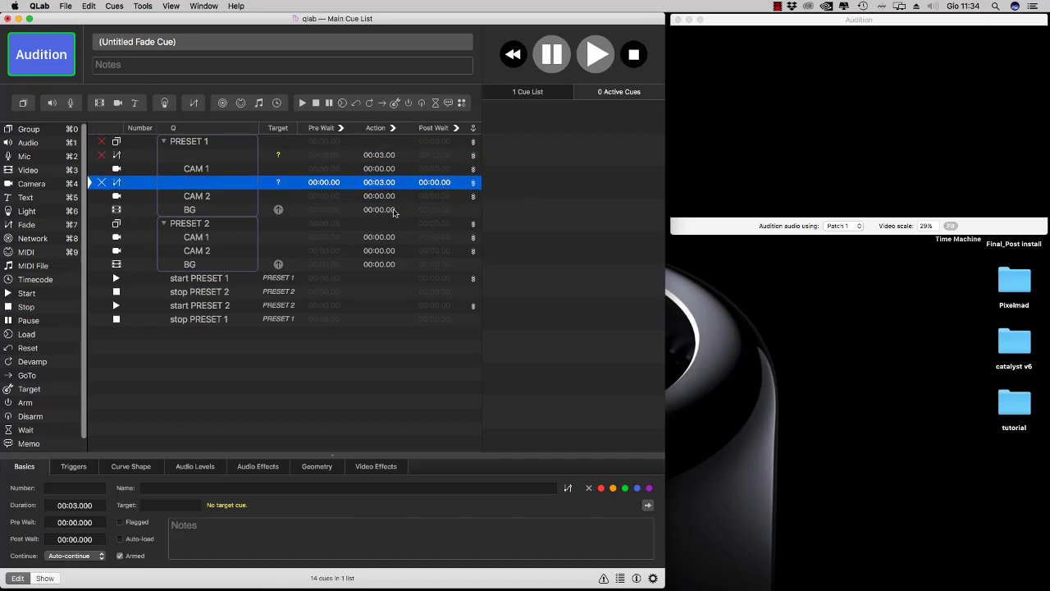
Target the first PRESET 1 fade cue to CAM 1 and the second to CAM 2.
click(200, 156)
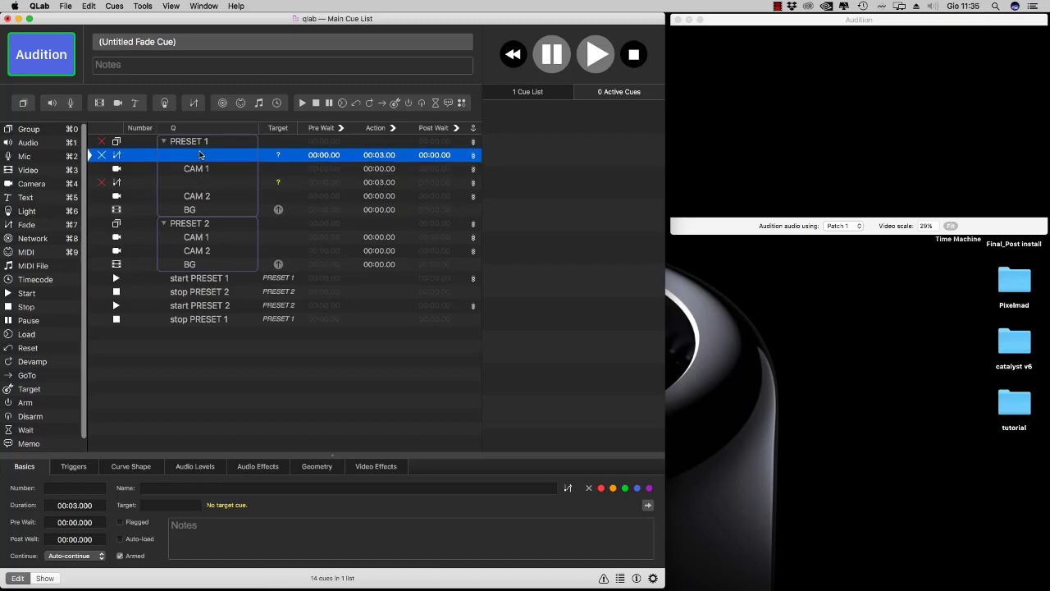
drag(195, 172, 216, 158)
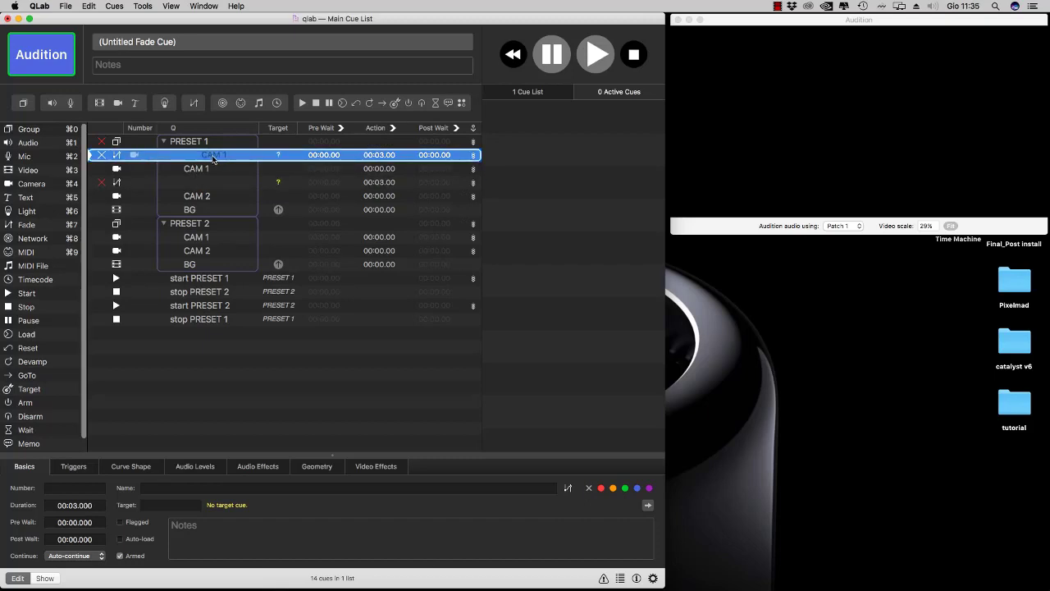
drag(212, 159, 212, 160)
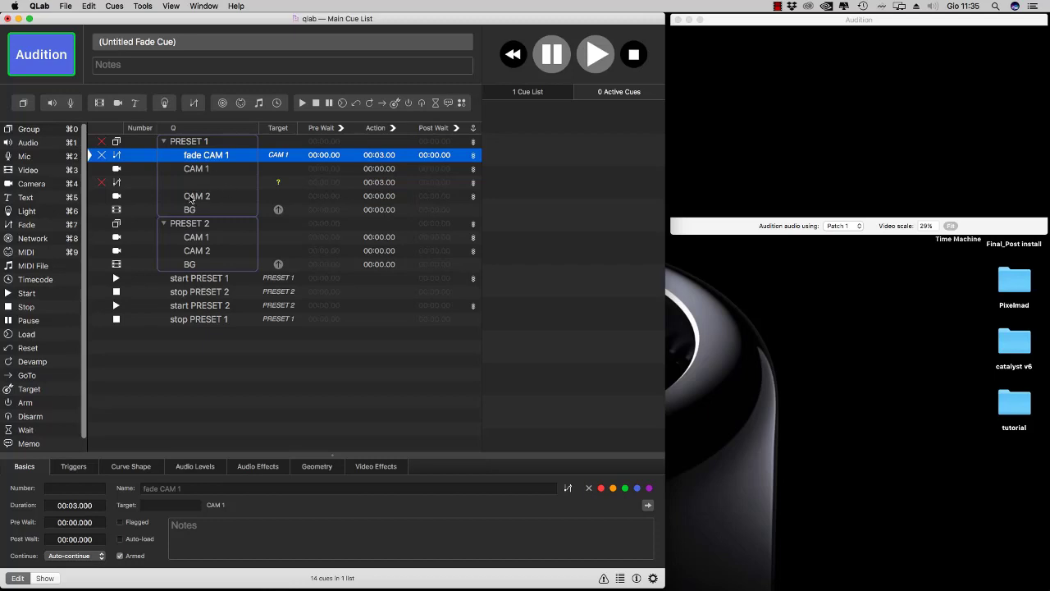
drag(207, 197, 218, 184)
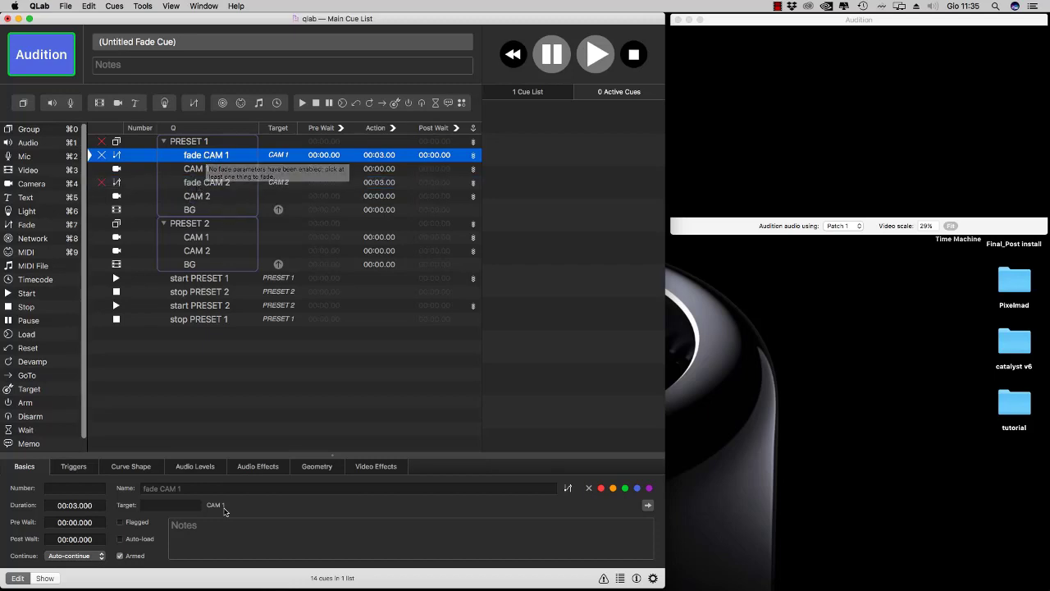
Enable a 100% opacity fade in PRESET 1's fade CAM 1 and set the CAM 1 camera cue's opacity to 0.
click(316, 466)
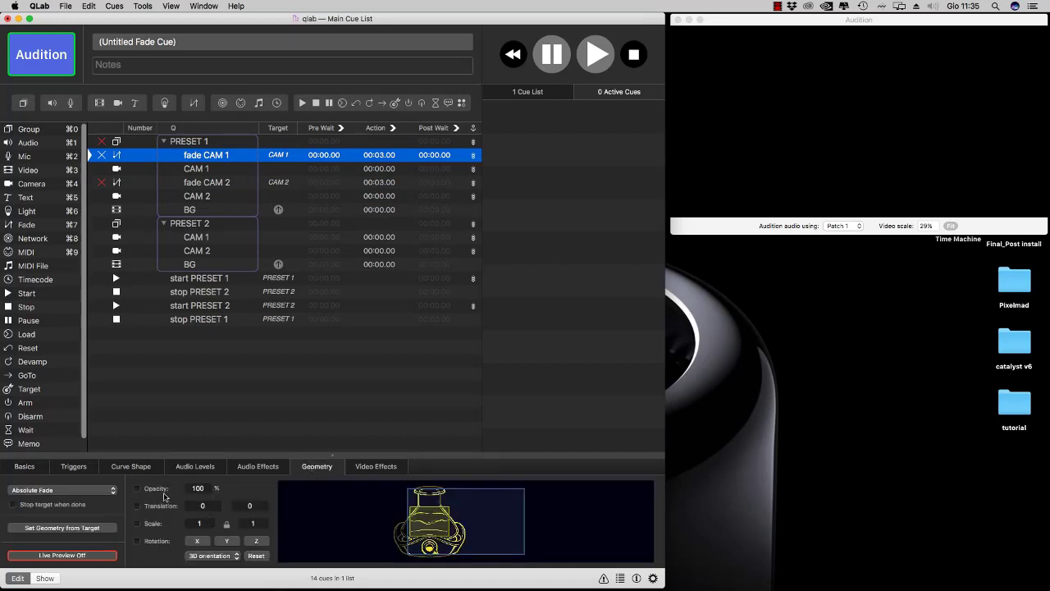
click(197, 170)
double_click(194, 535)
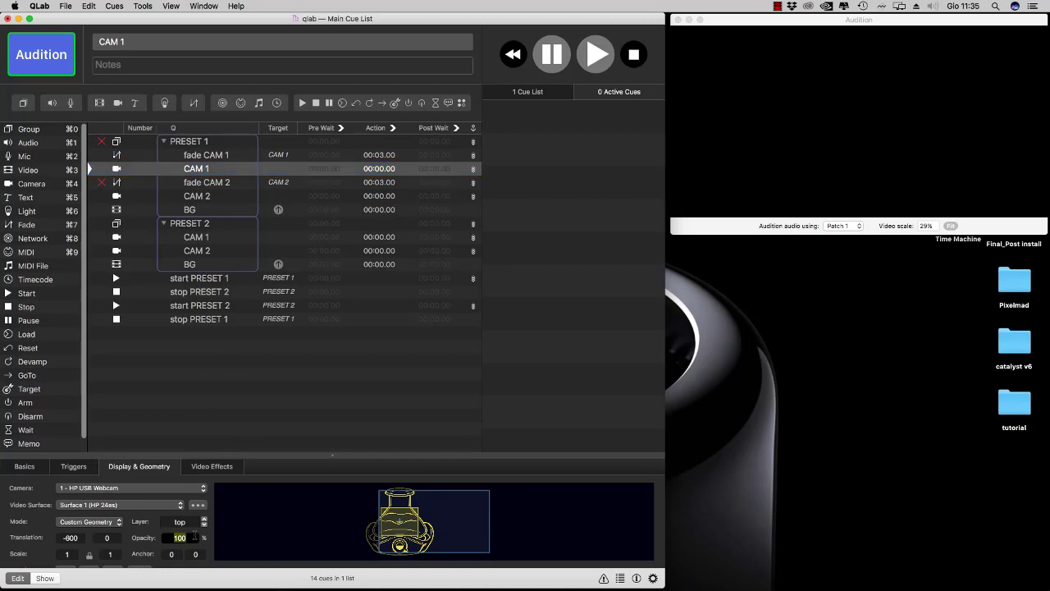
text(0)
key(Return)
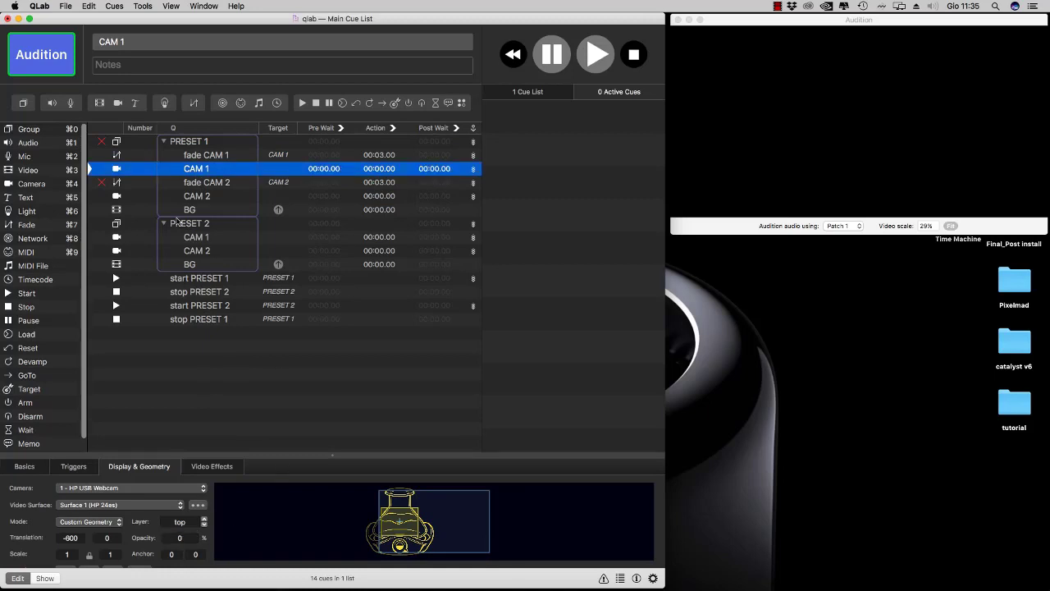
Enable a 100% opacity fade in PRESET 1's fade CAM 2 and change the CAM 2 camera cue's starting opacity as for CAM 1.
click(210, 186)
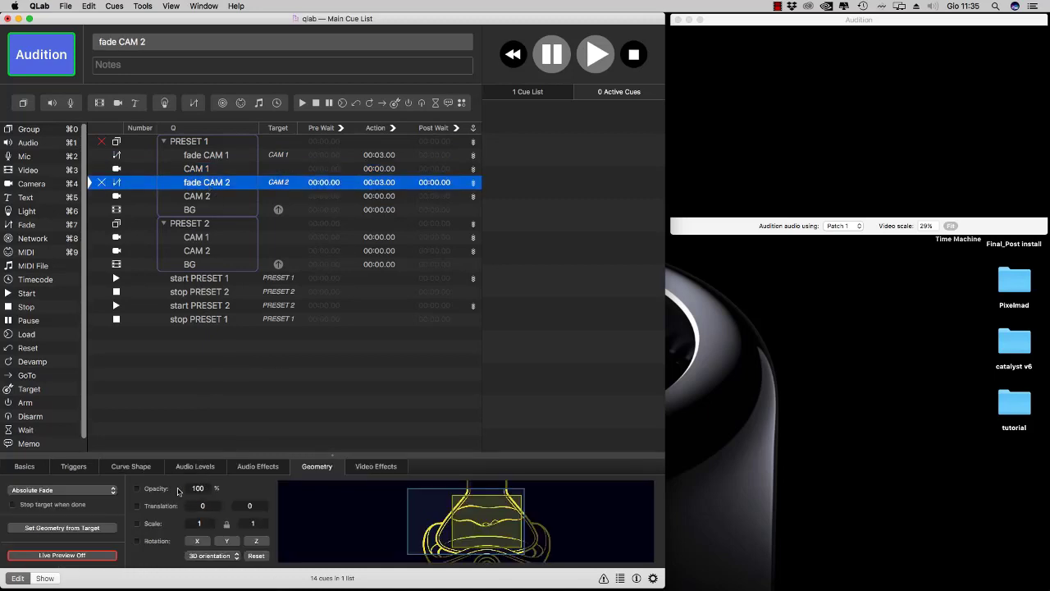
double_click(197, 488)
click(204, 198)
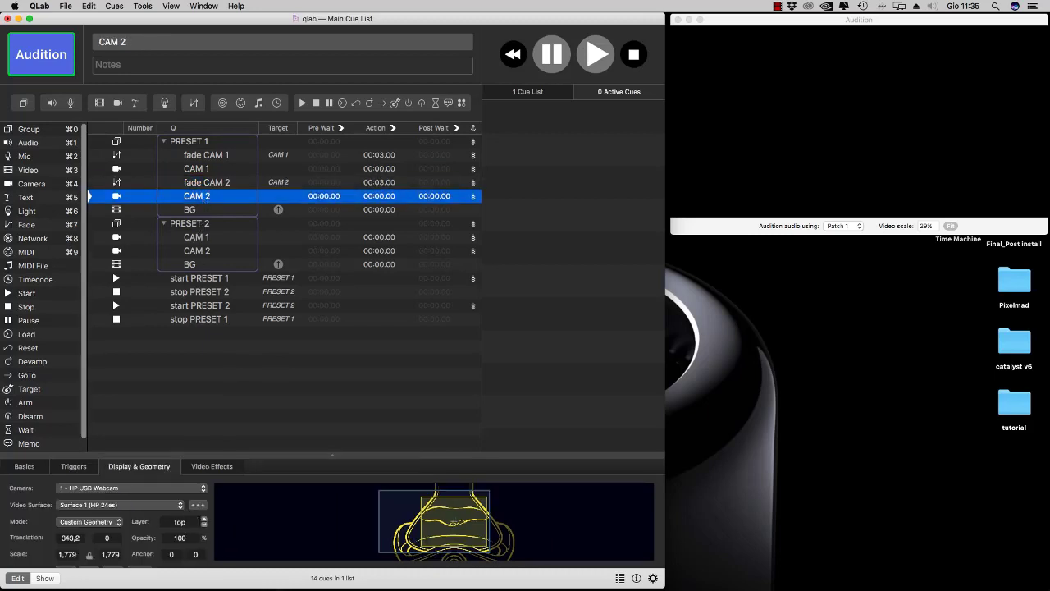
double_click(194, 537)
key(Return)
Run the PRESET 1 group to preview its camera fade-ins.
click(181, 141)
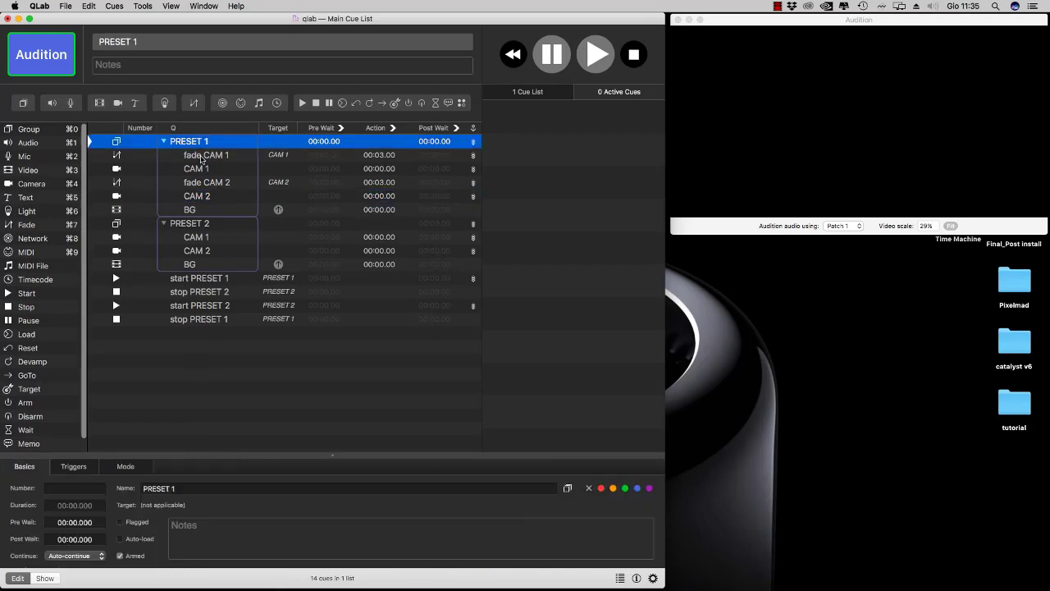
key(space)
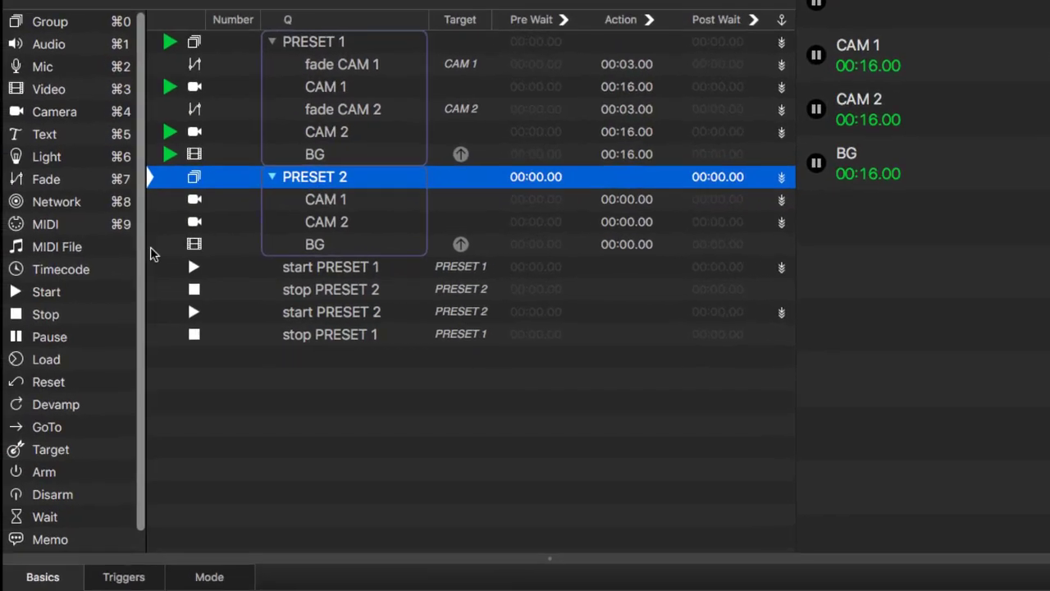
Add a Fade cue before CAM 1 and before CAM 2 in the PRESET 2 group.
drag(81, 172, 379, 190)
drag(70, 170, 364, 216)
double_click(373, 191)
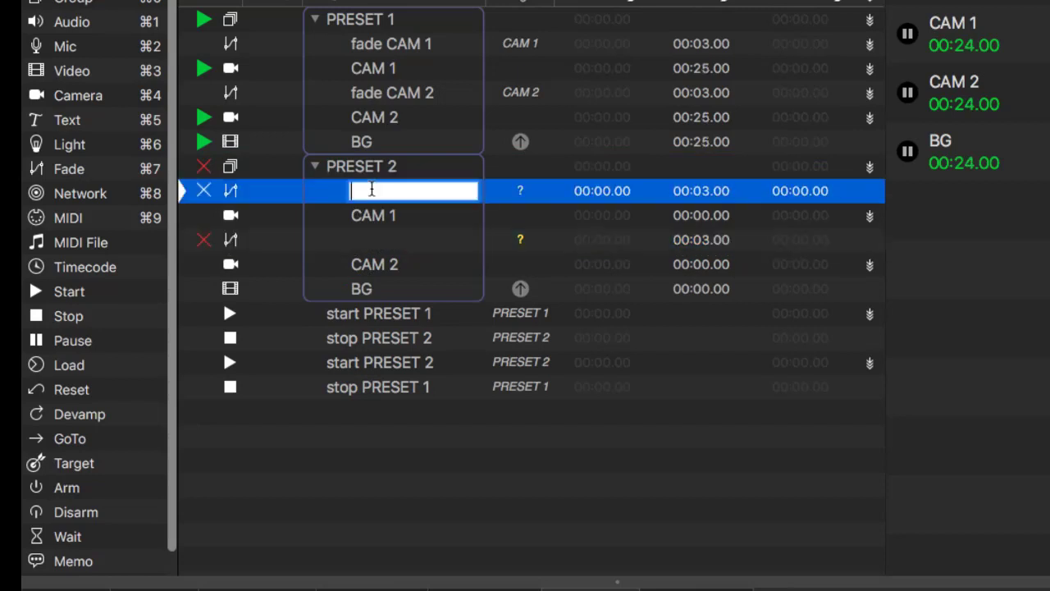
Target the PRESET 2 fade cues to its CAM 1 and CAM 2, and set both fades to auto-continue.
click(374, 220)
drag(374, 220, 414, 194)
drag(366, 273, 375, 242)
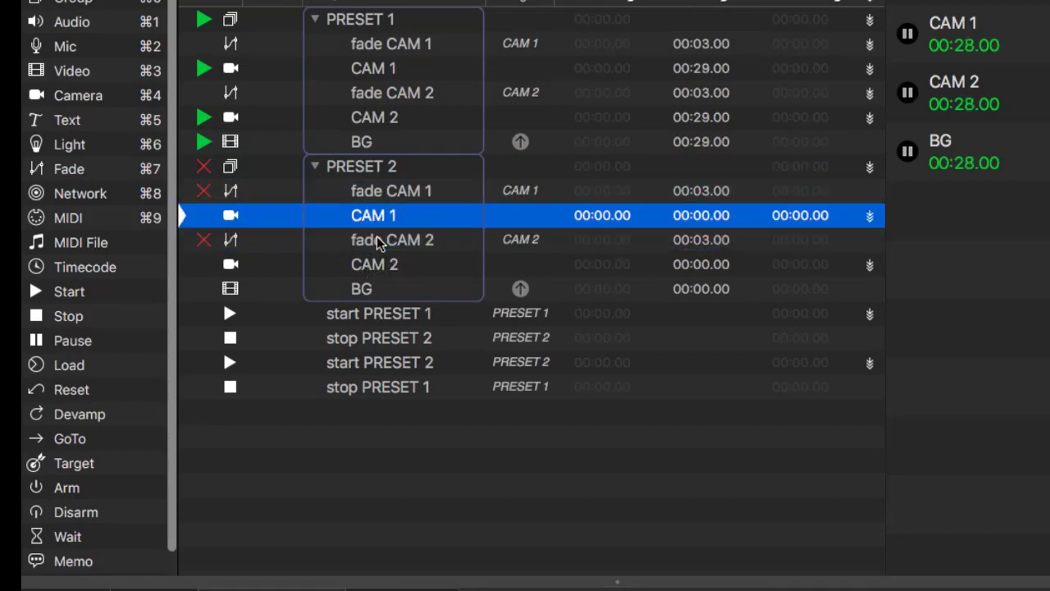
click(870, 191)
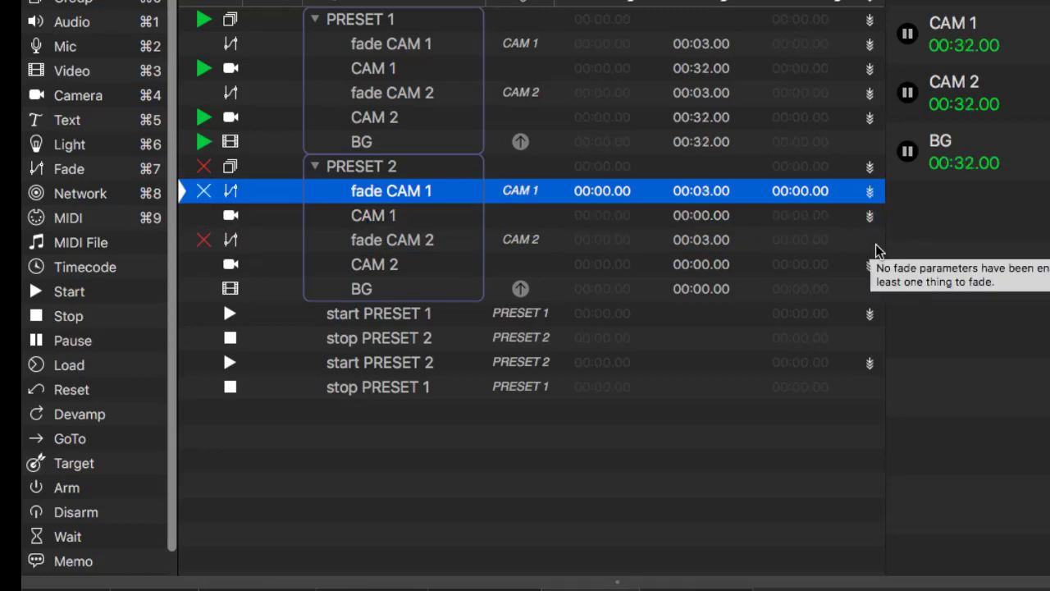
click(870, 239)
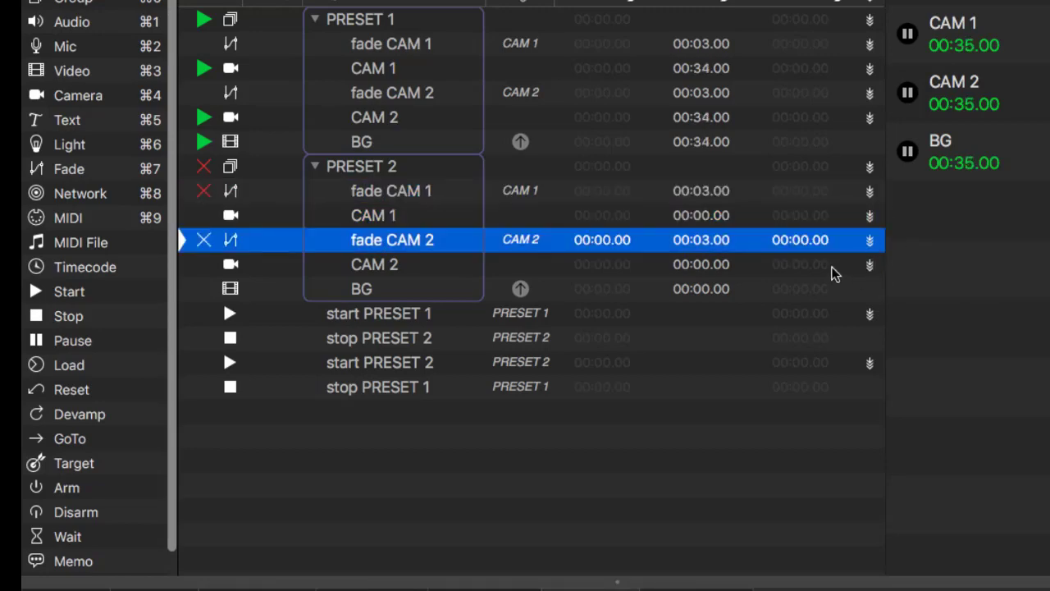
Enable opacity fading in both PRESET 2 fade cues and change the starting opacity of its CAM 1 and CAM 2 cues as in PRESET 1.
click(386, 192)
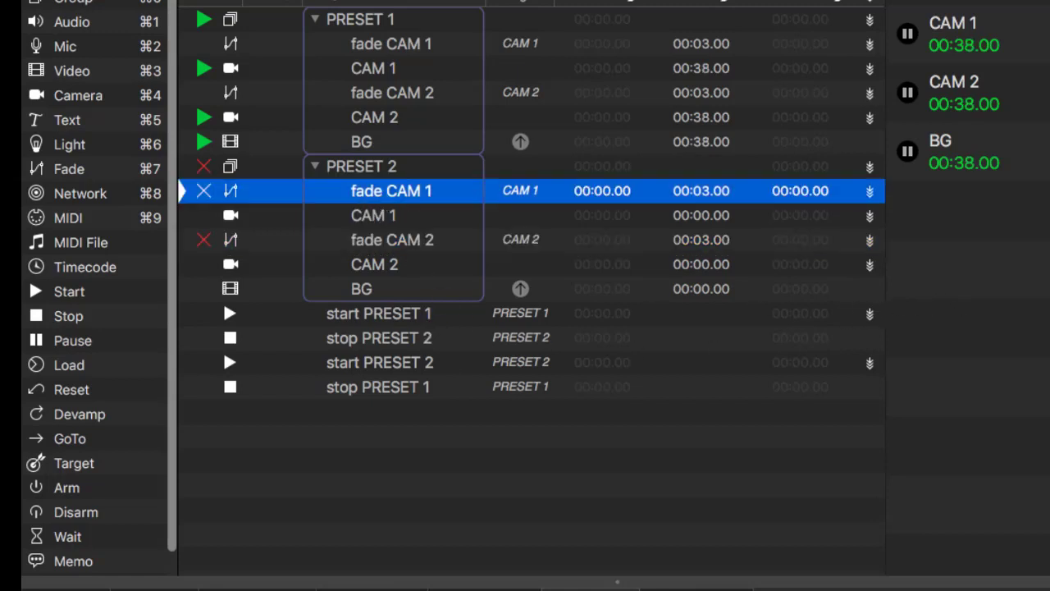
click(390, 216)
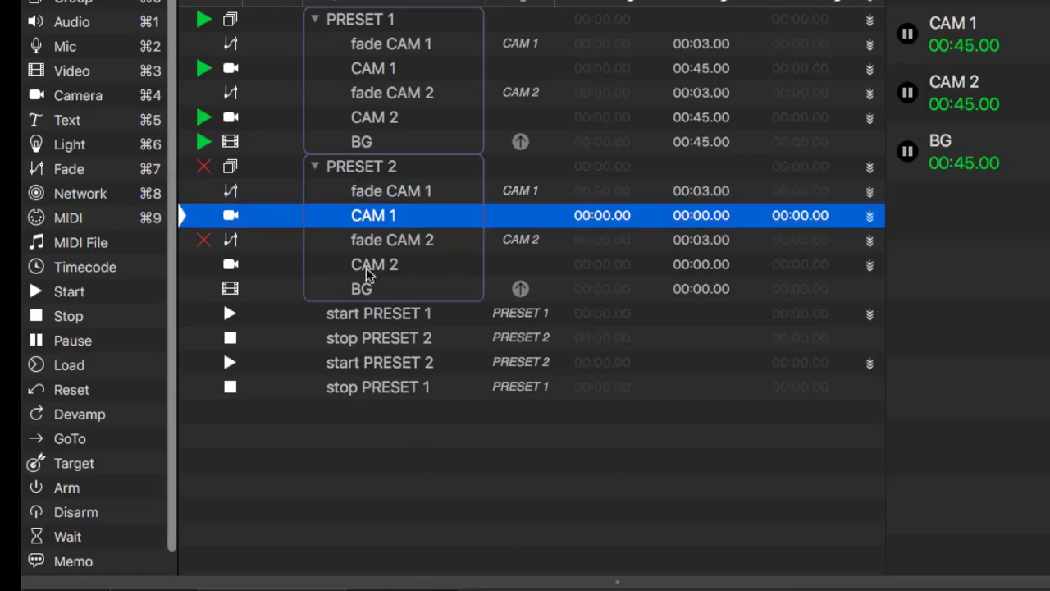
click(394, 241)
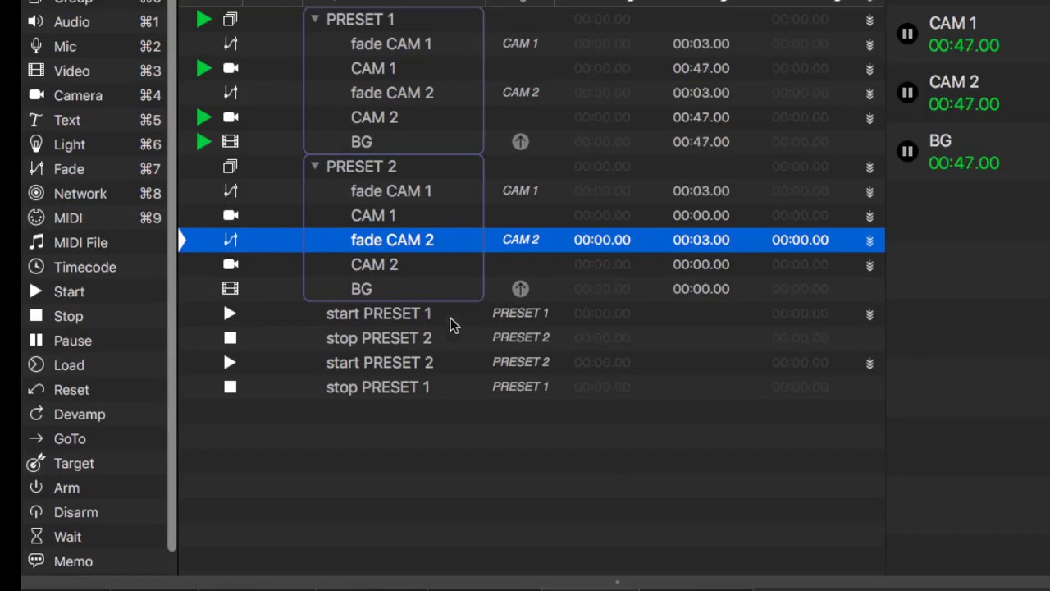
click(399, 269)
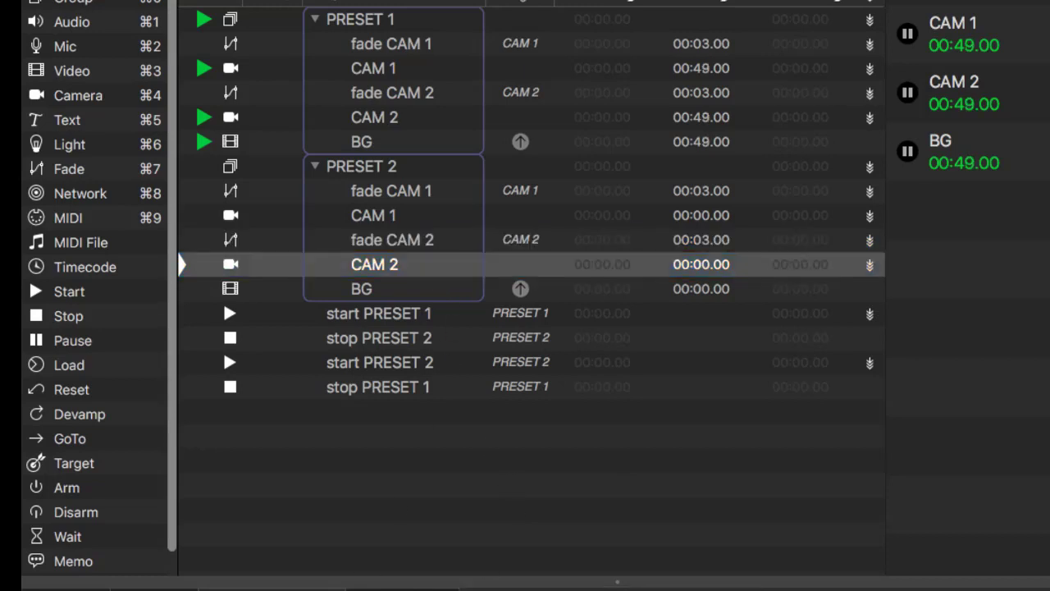
key(Return)
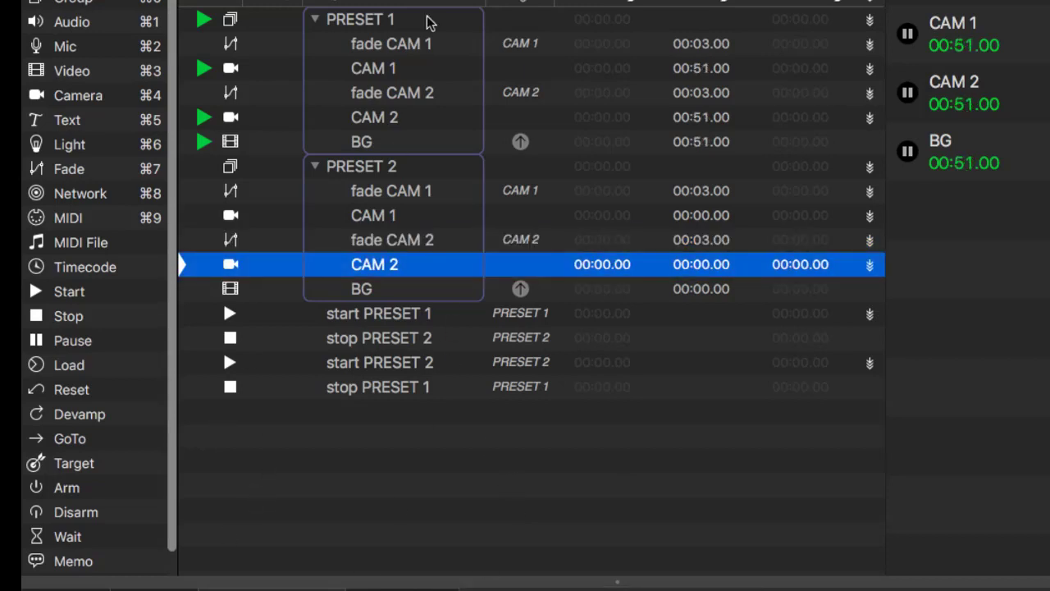
Run the PRESET 2 group to preview its camera fade-ins, and stop all playback.
click(371, 166)
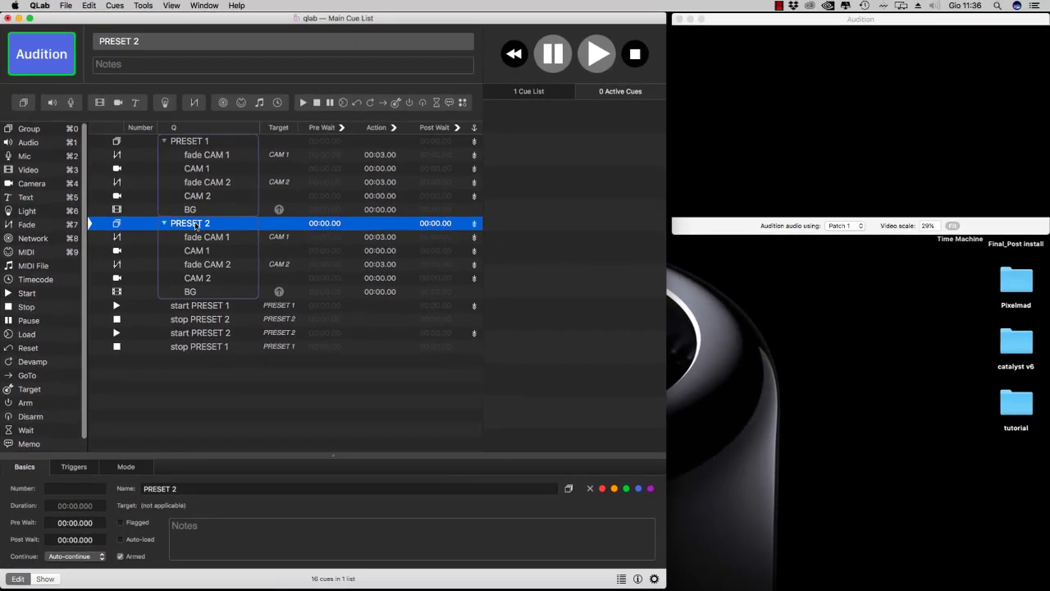
key(space)
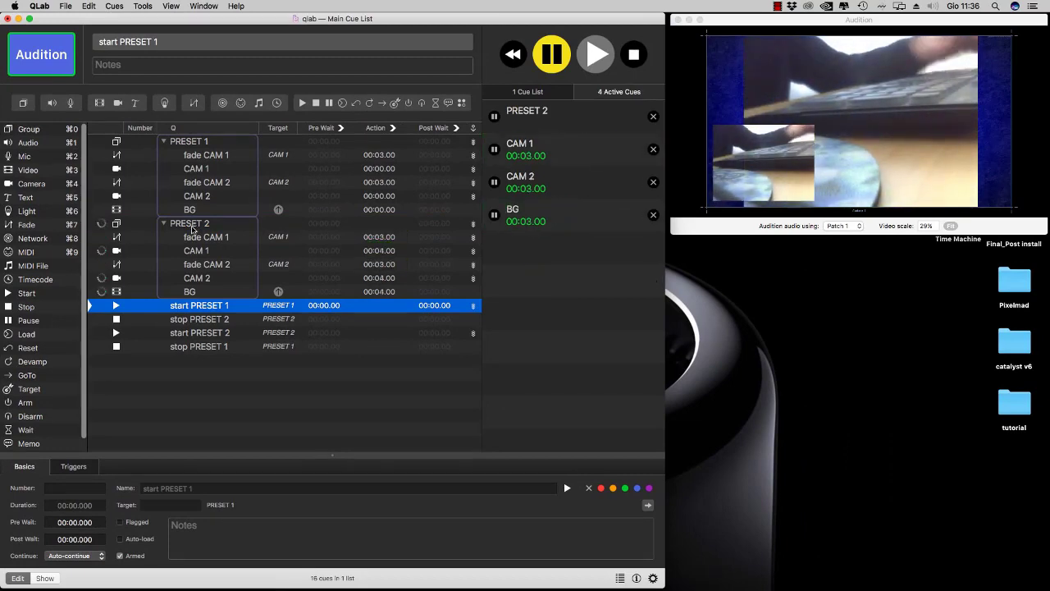
key(Escape)
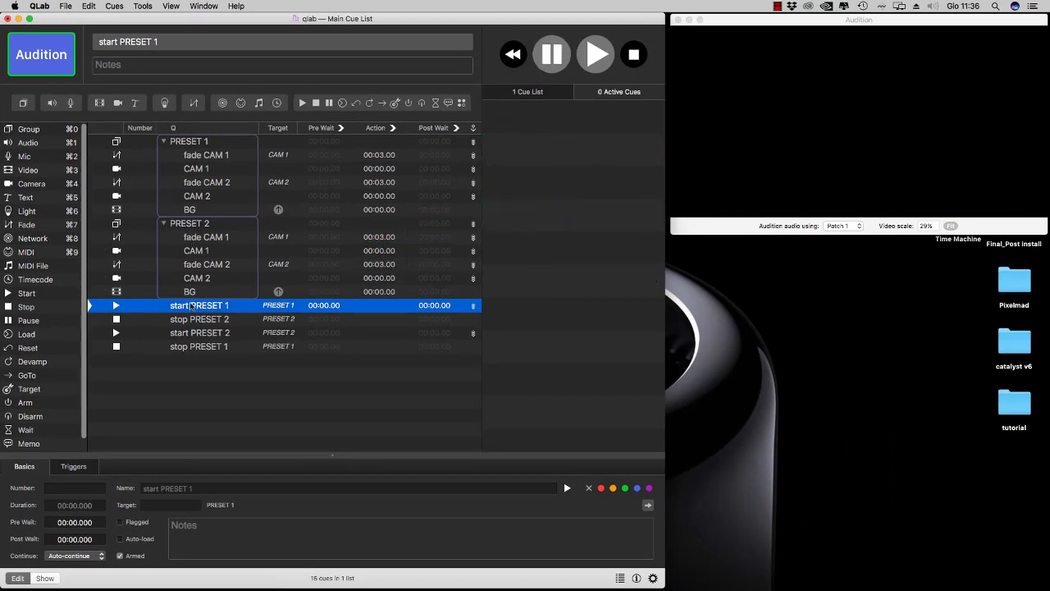
Run the start PRESET 1 cue followed by the start PRESET 2 cue to test switching between the presets.
key(space)
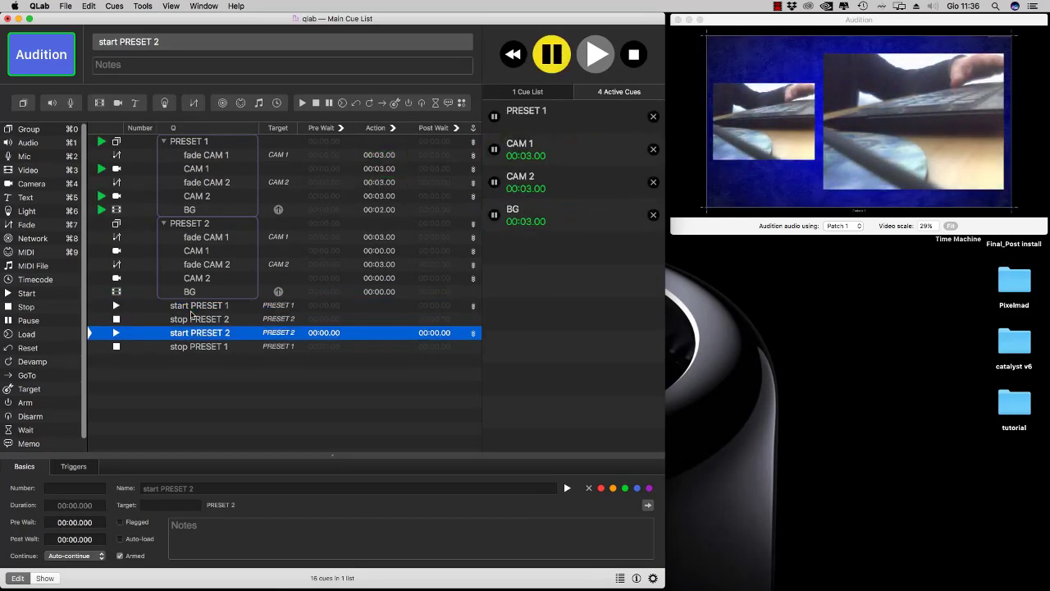
key(space)
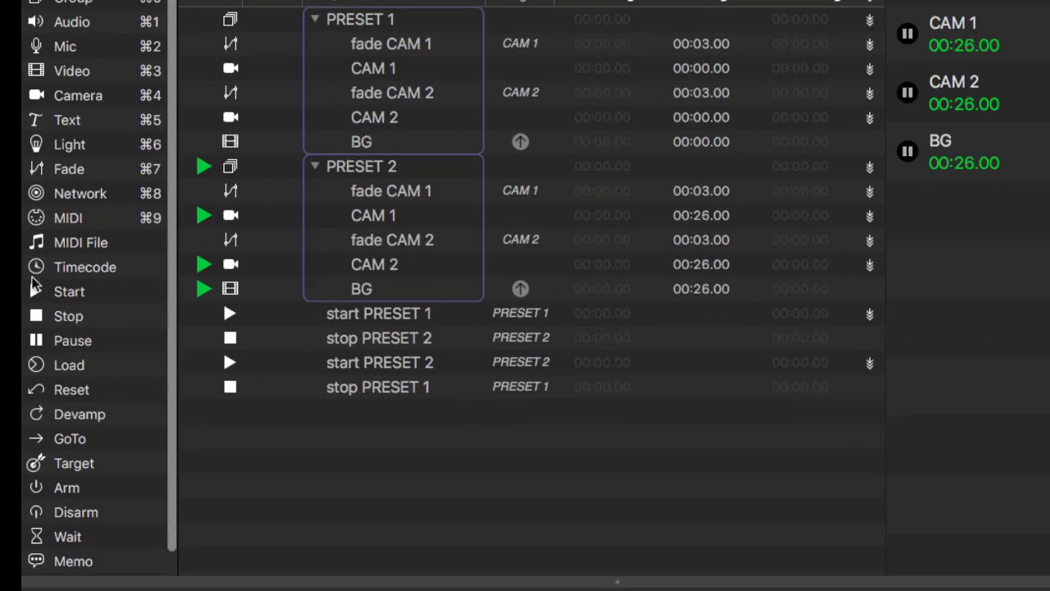
Add two Fade cues after BG at the end of PRESET 1, targeting CAM 1 and CAM 2 of that group.
drag(71, 174, 417, 161)
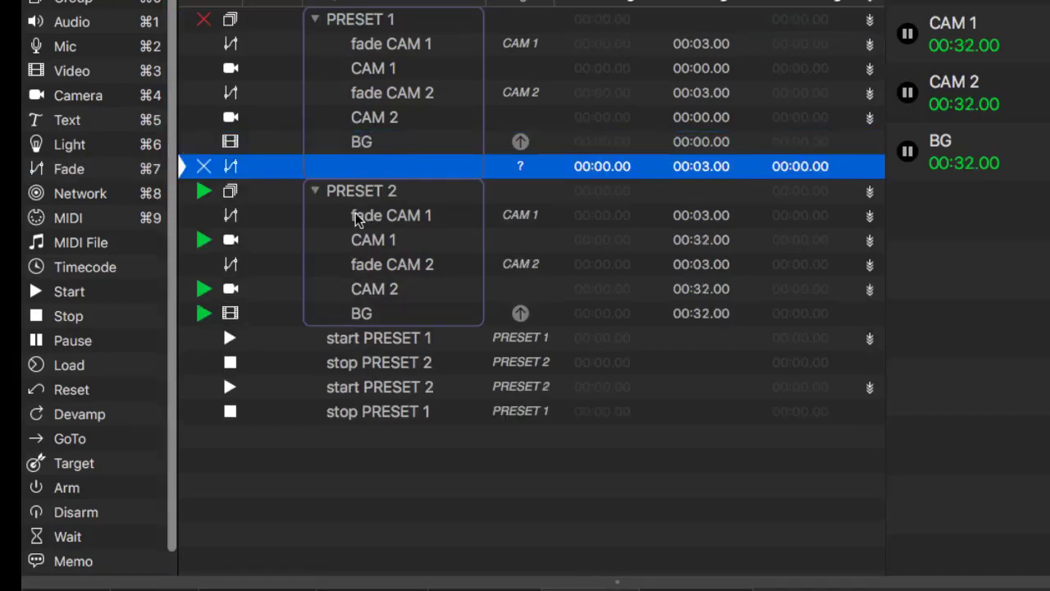
drag(64, 173, 442, 168)
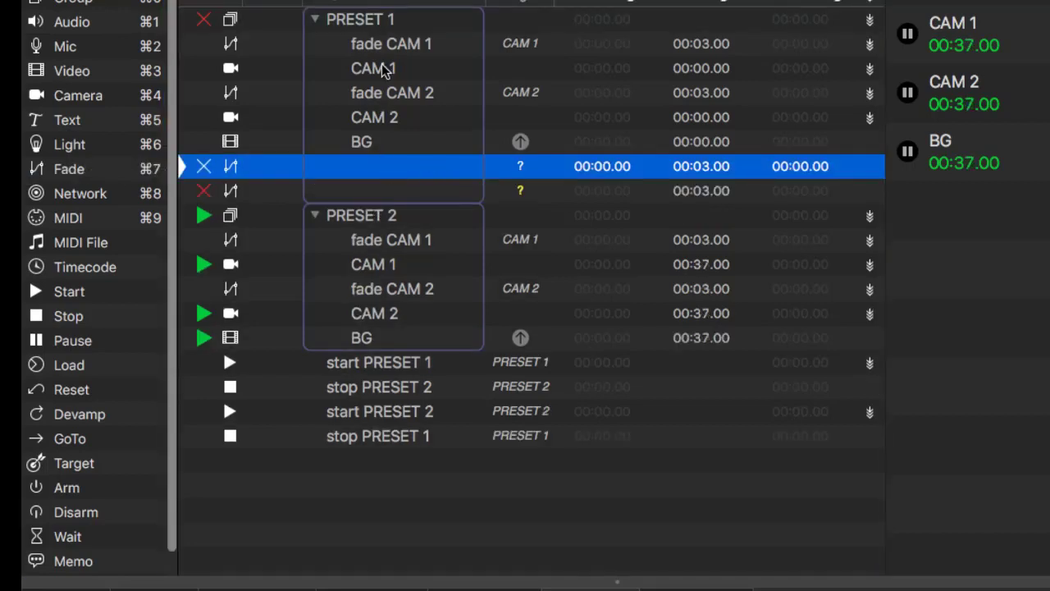
drag(371, 70, 410, 168)
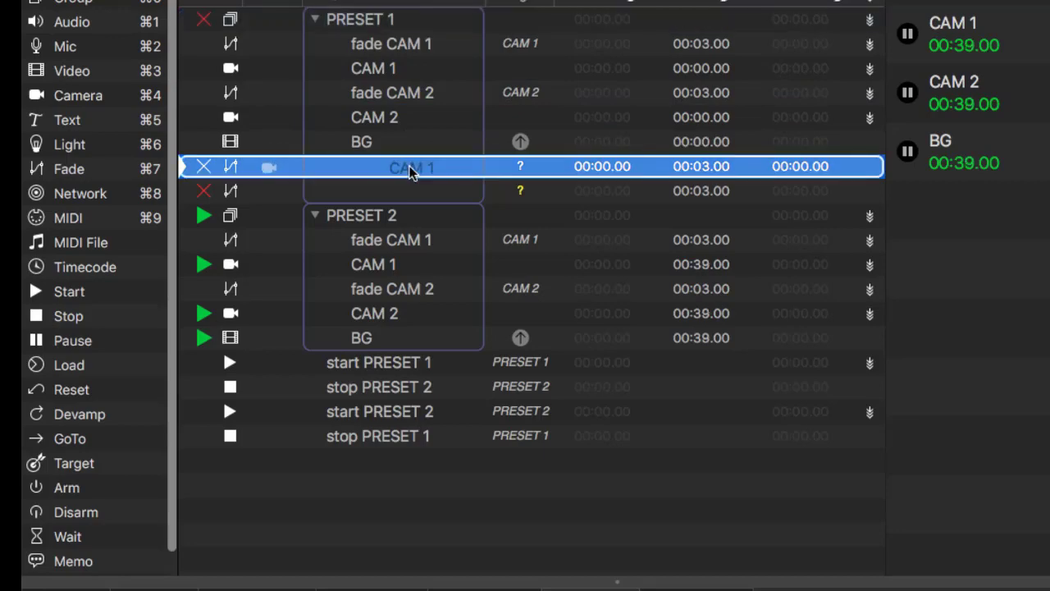
drag(361, 123, 389, 191)
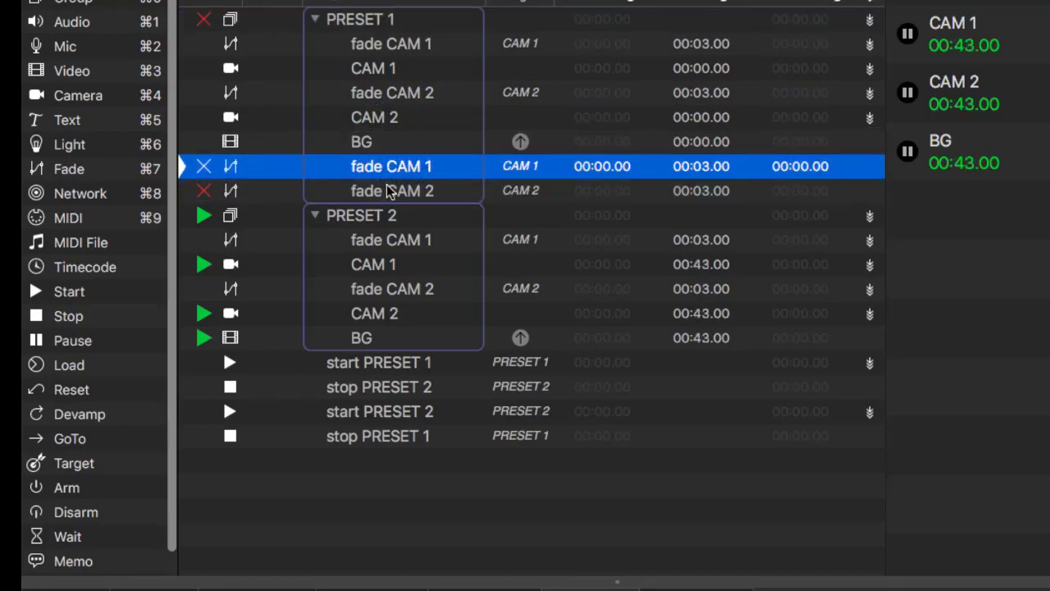
Assign cue number 10 to the fade CAM 1 cue below BG in PRESET 1.
double_click(271, 167)
text(10)
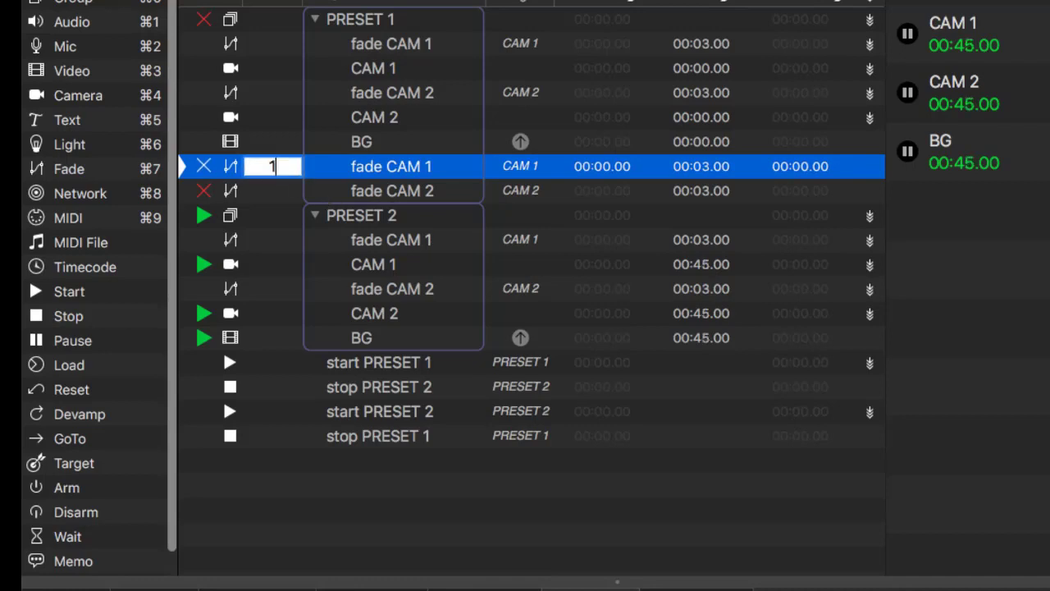
key(Return)
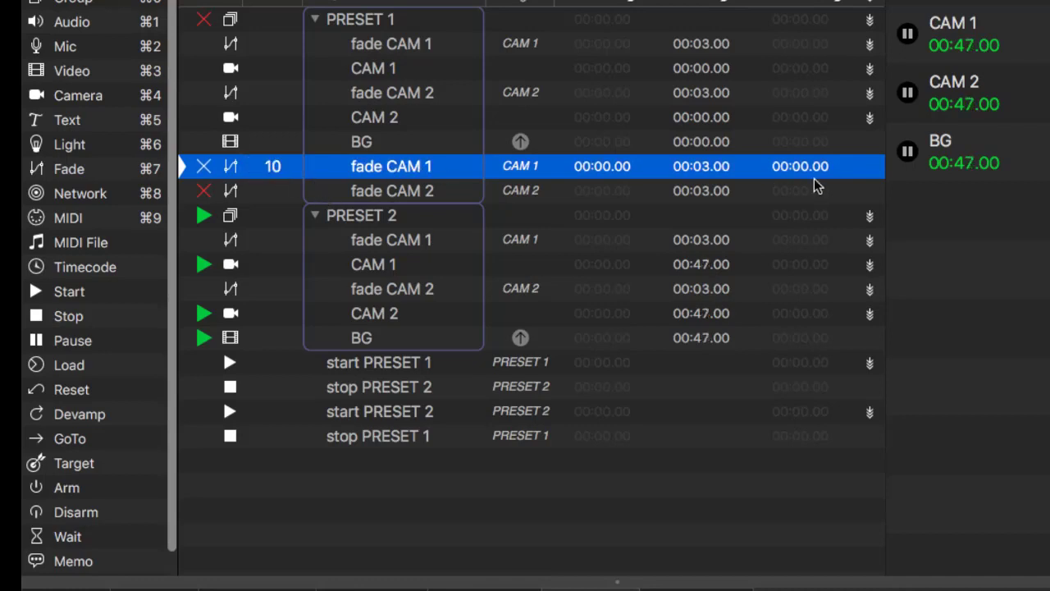
Set cue 10 in PRESET 1 to auto-continue and rename it fade OUT CAM 1.
click(870, 168)
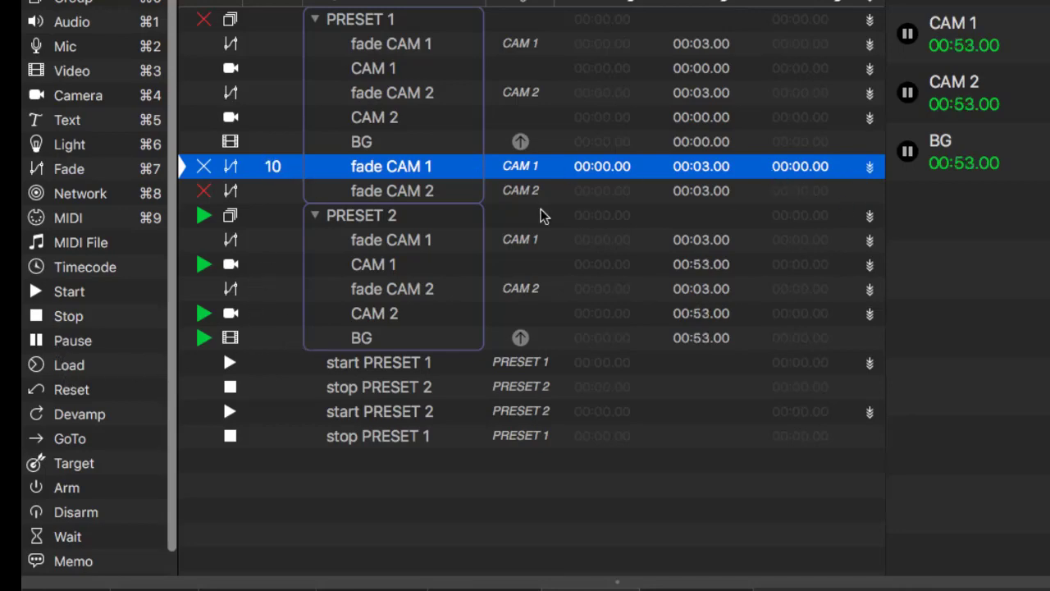
click(387, 167)
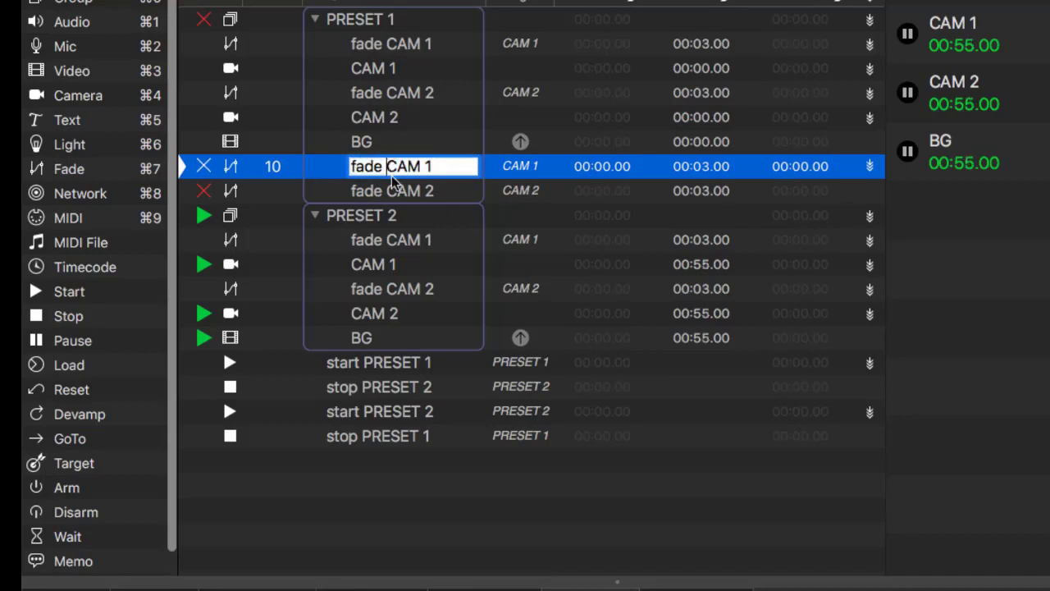
text(OUT)
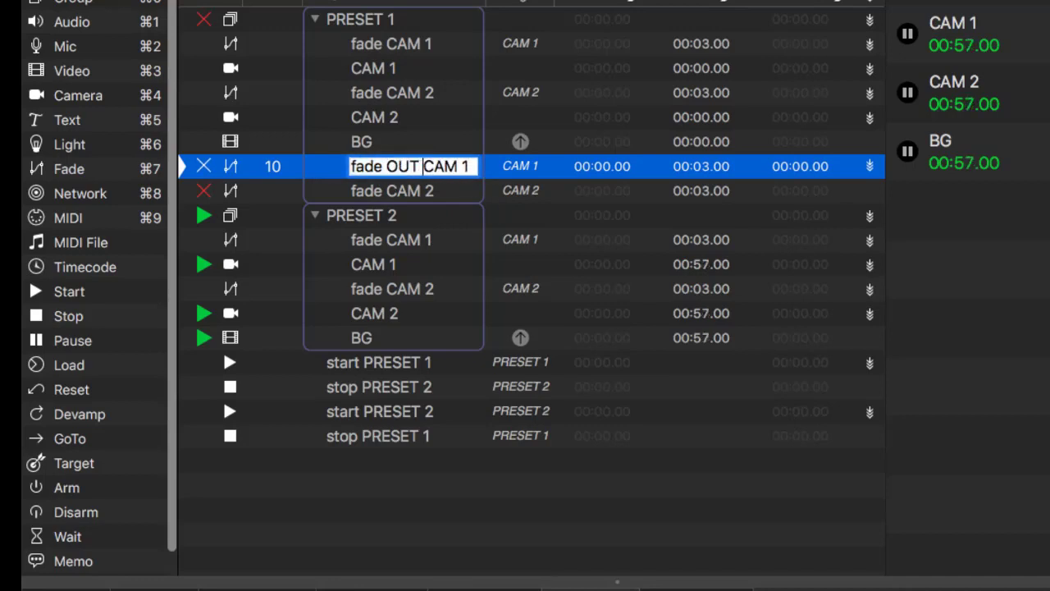
key(Return)
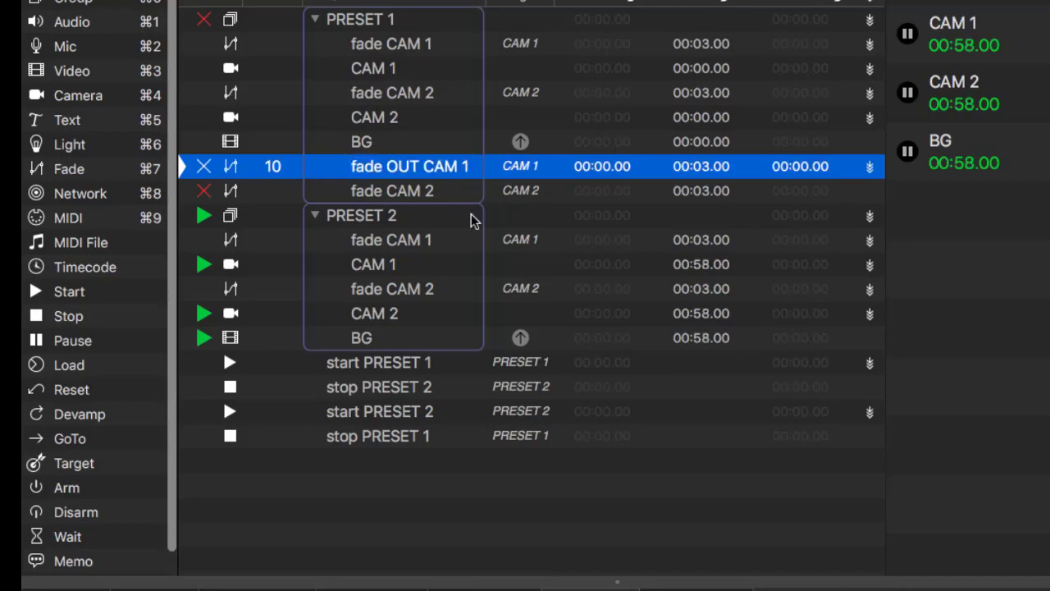
Rename the last fade cue in PRESET 1 as fade OUT CAM 2.
double_click(388, 191)
click(386, 190)
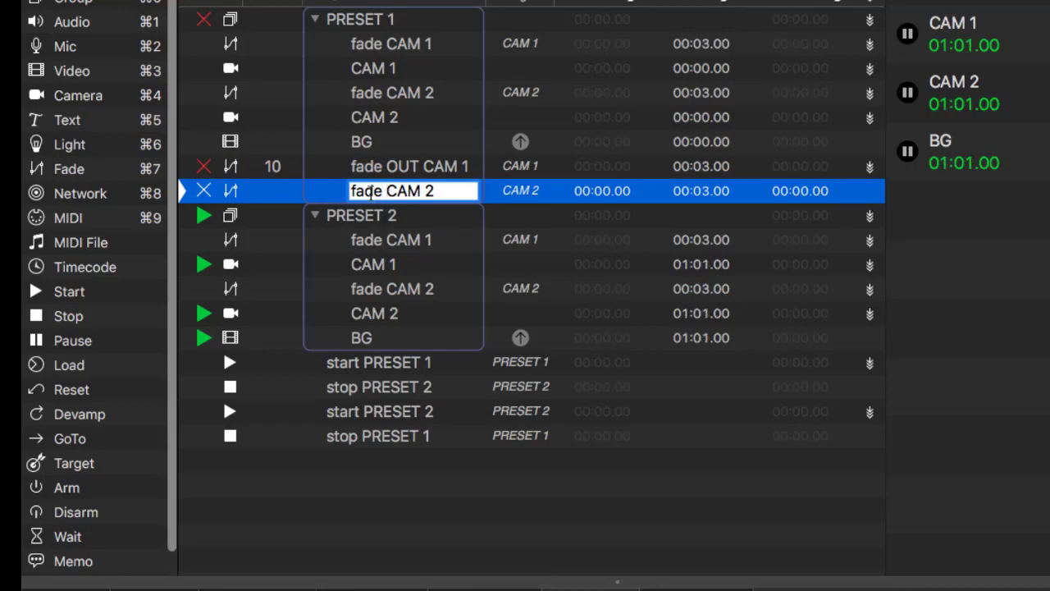
text(OUT)
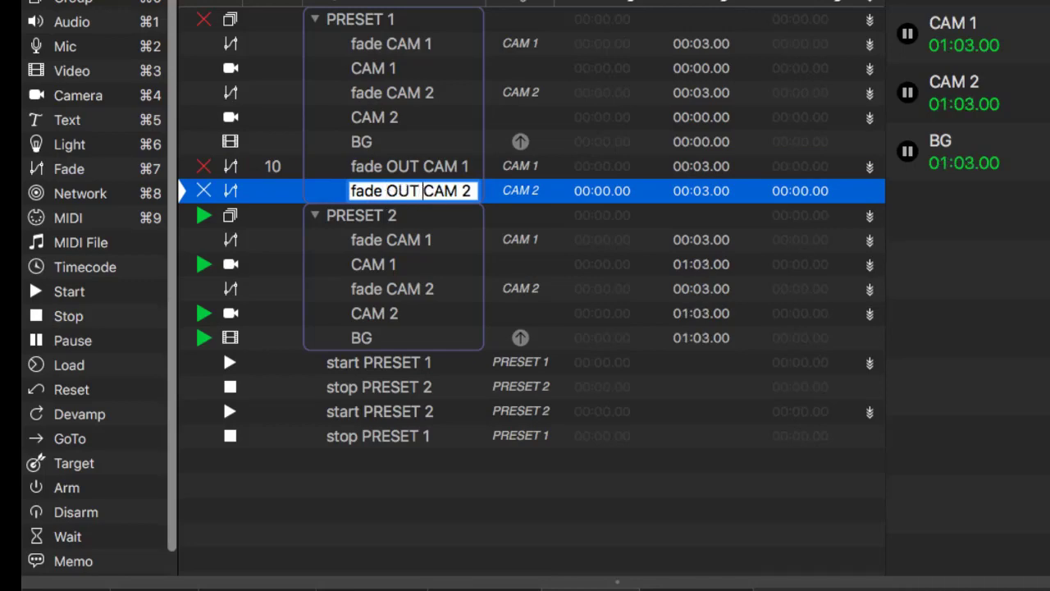
key(Return)
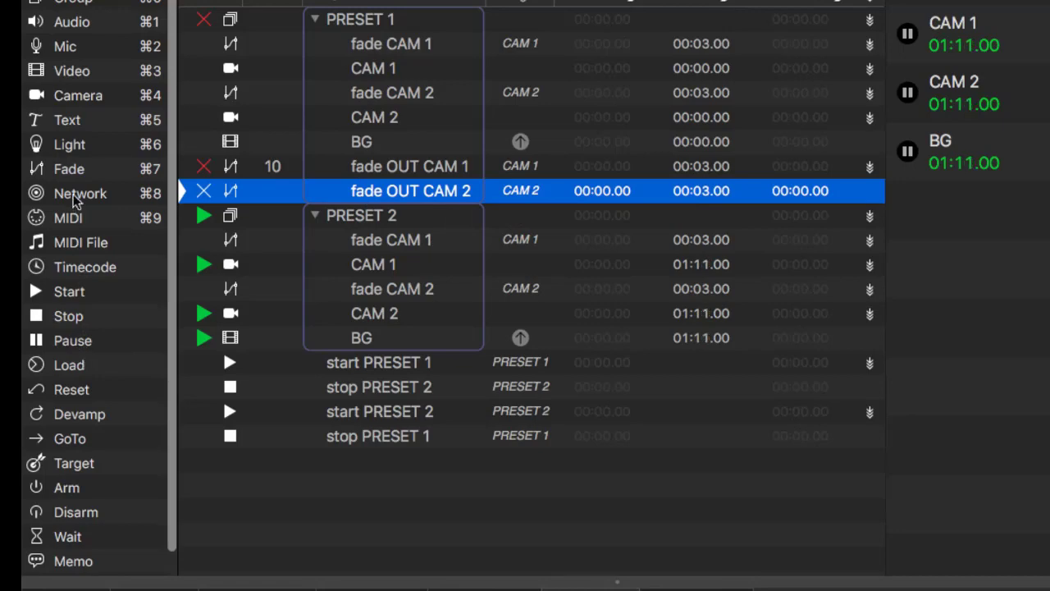
Add two Fade cues after BG at the end of PRESET 2, targeting that group's CAM 1 and CAM 2.
drag(70, 170, 389, 348)
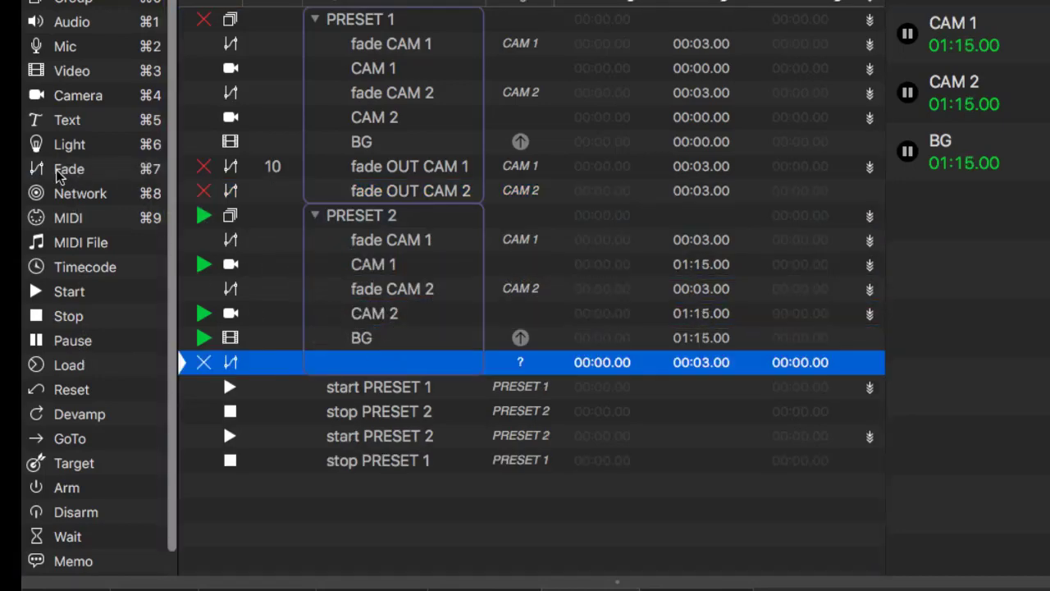
drag(63, 169, 360, 347)
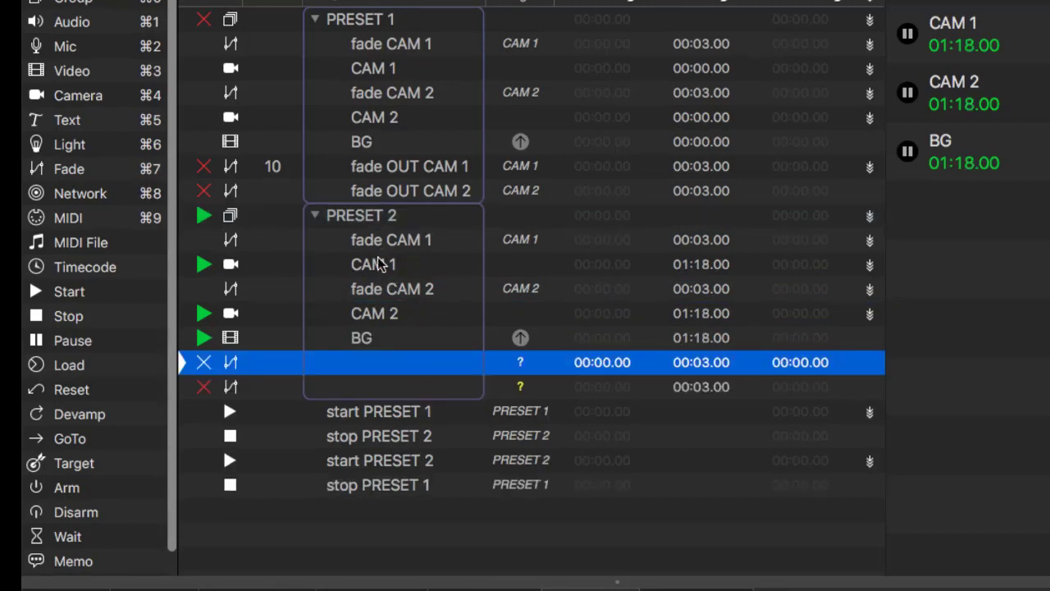
drag(382, 265, 389, 370)
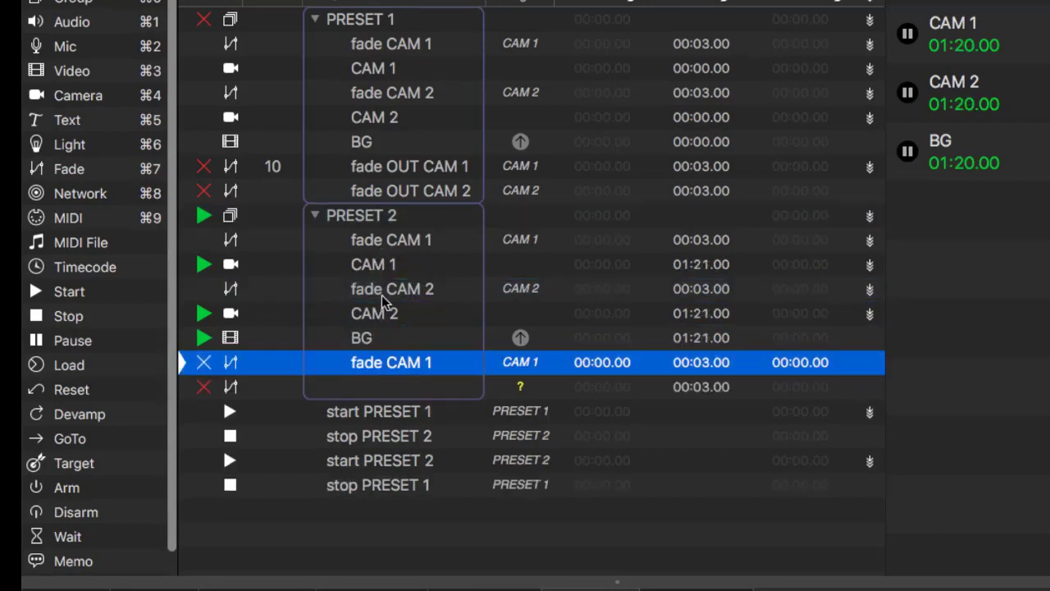
drag(375, 313, 396, 386)
Rename the two fade cues below BG in PRESET 2 as fade OUT CAM 1 and fade OUT CAM 2.
click(390, 369)
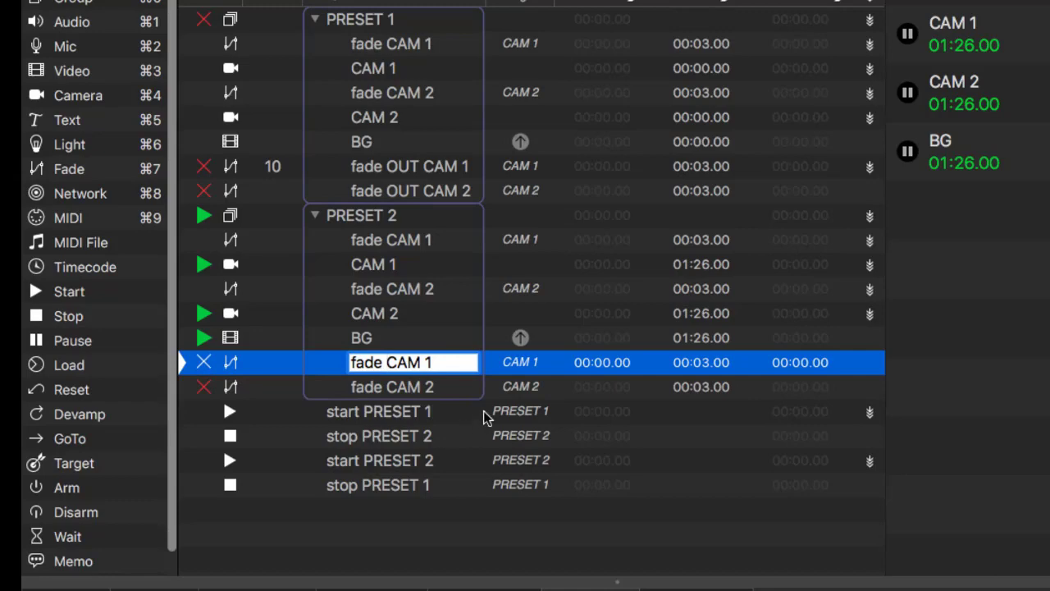
text(OUT)
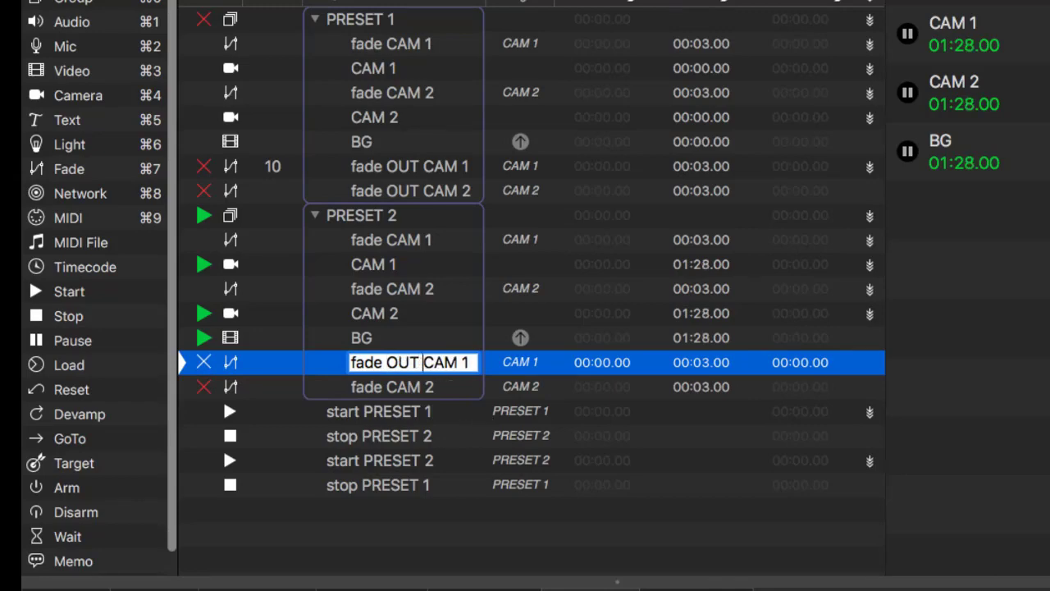
key(Return)
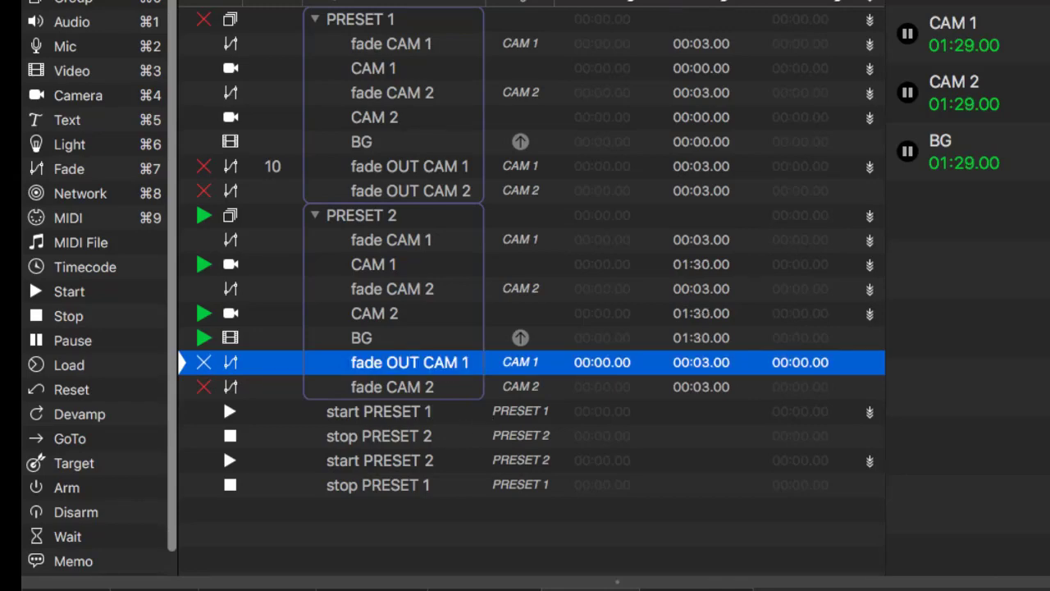
click(394, 392)
click(391, 391)
click(387, 388)
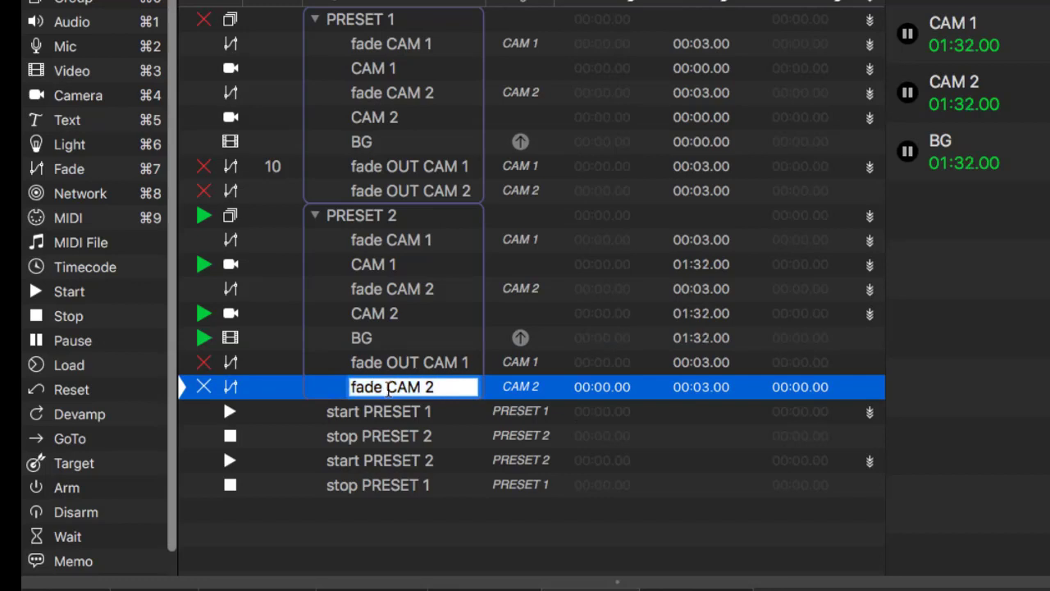
text(OUT)
key(Return)
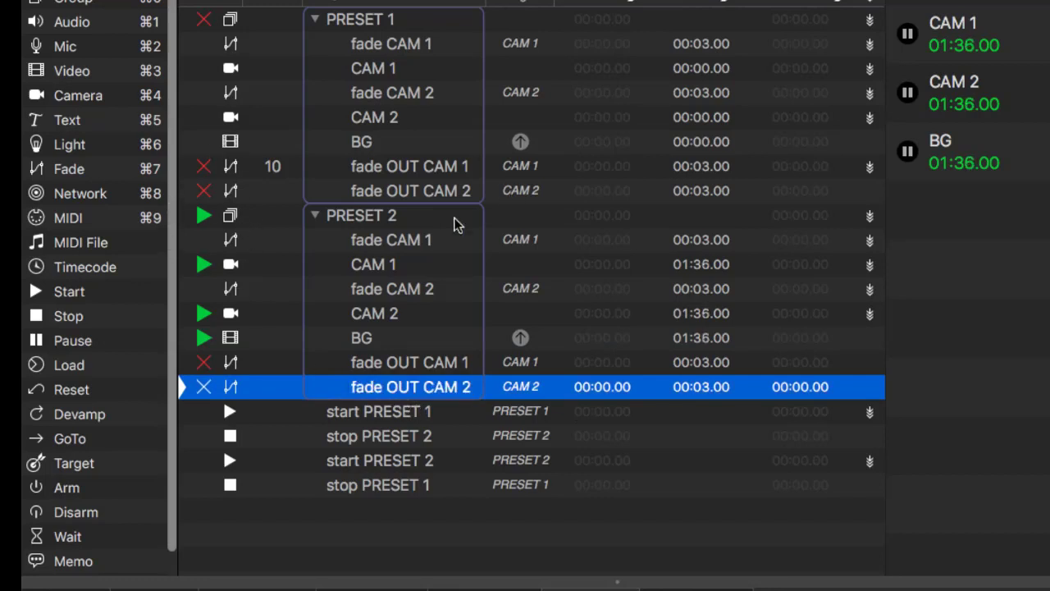
Assign cue number 11 to fade OUT CAM 1 in PRESET 2 and set it to auto-continue.
double_click(282, 362)
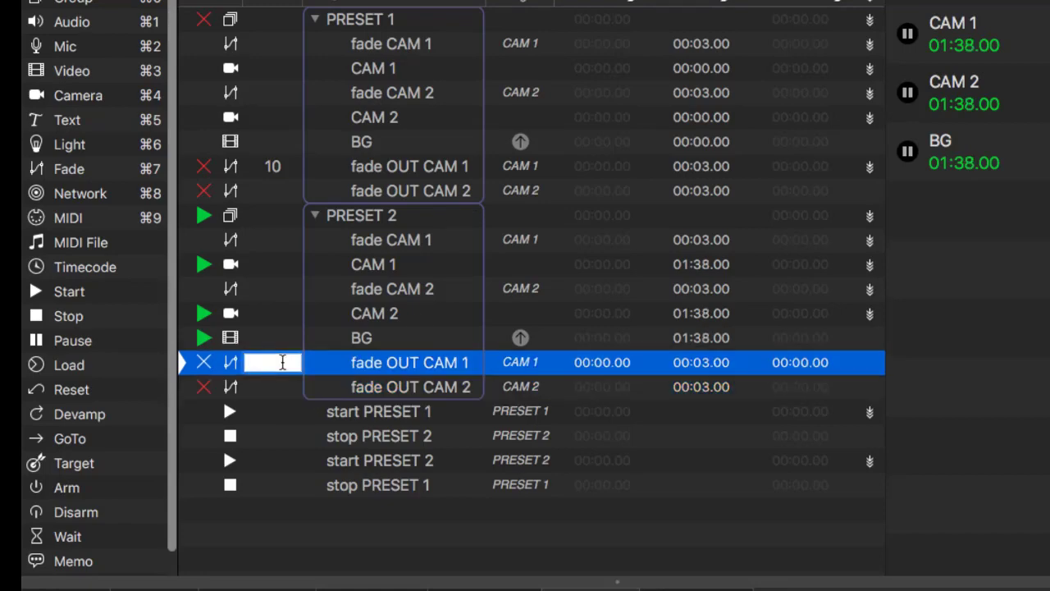
text(11)
key(Return)
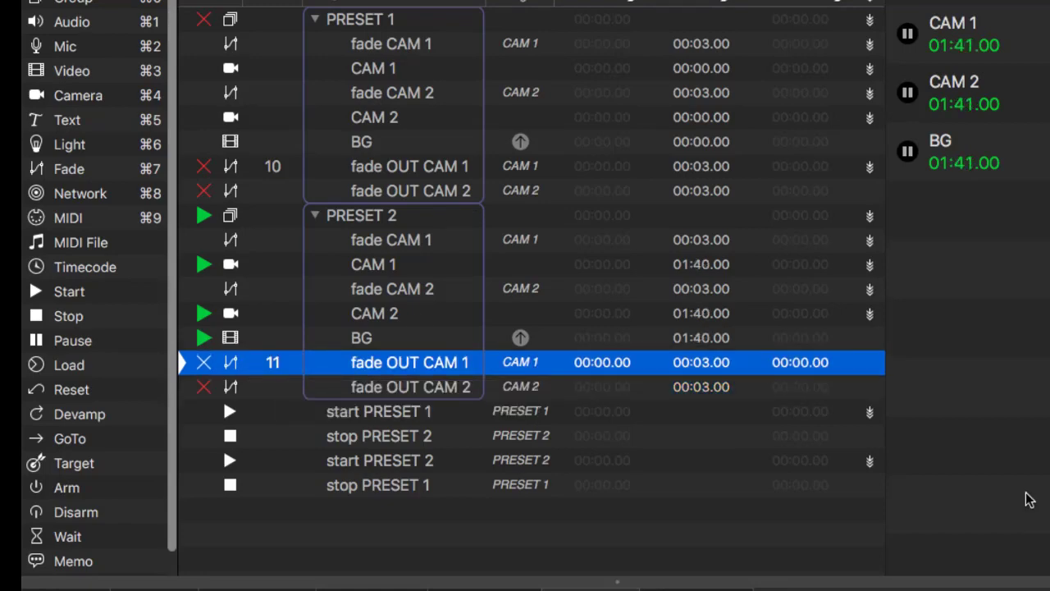
click(871, 341)
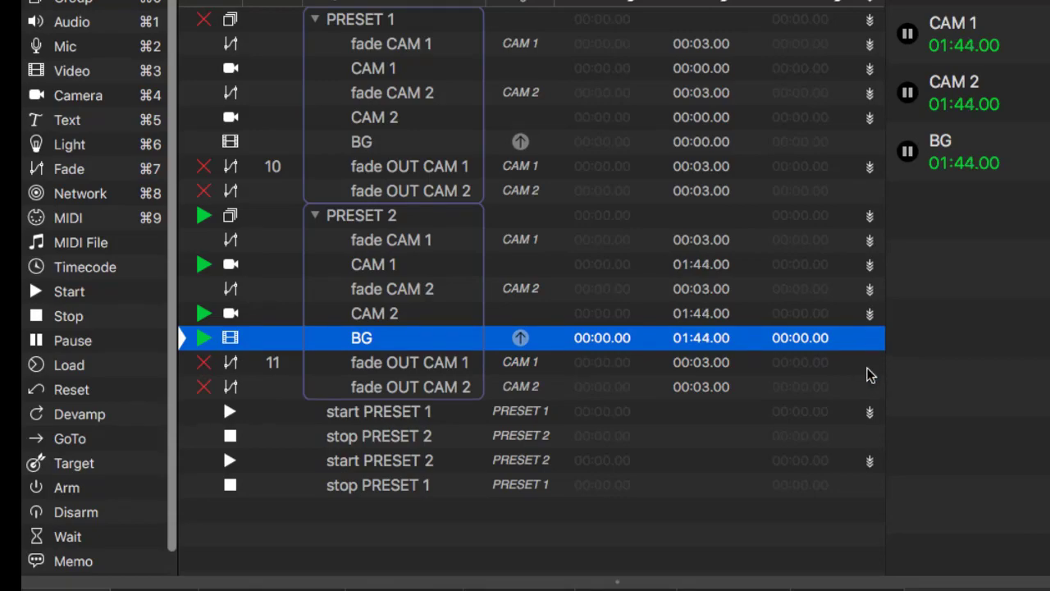
click(868, 368)
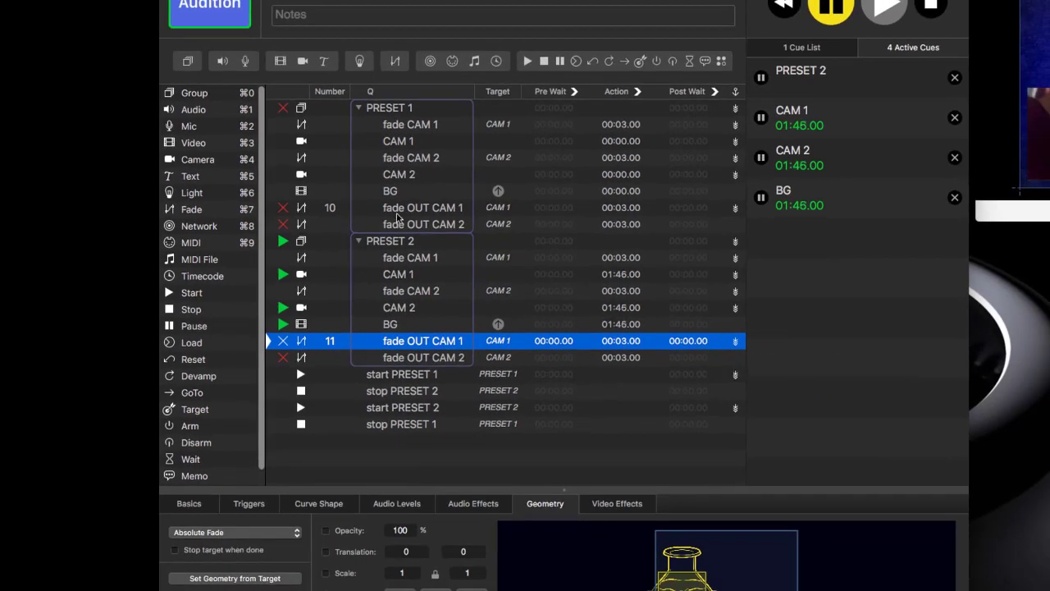
Enable opacity at 0% in the geometry of PRESET 1's fade OUT CAM 1 and fade OUT CAM 2 cues.
click(399, 212)
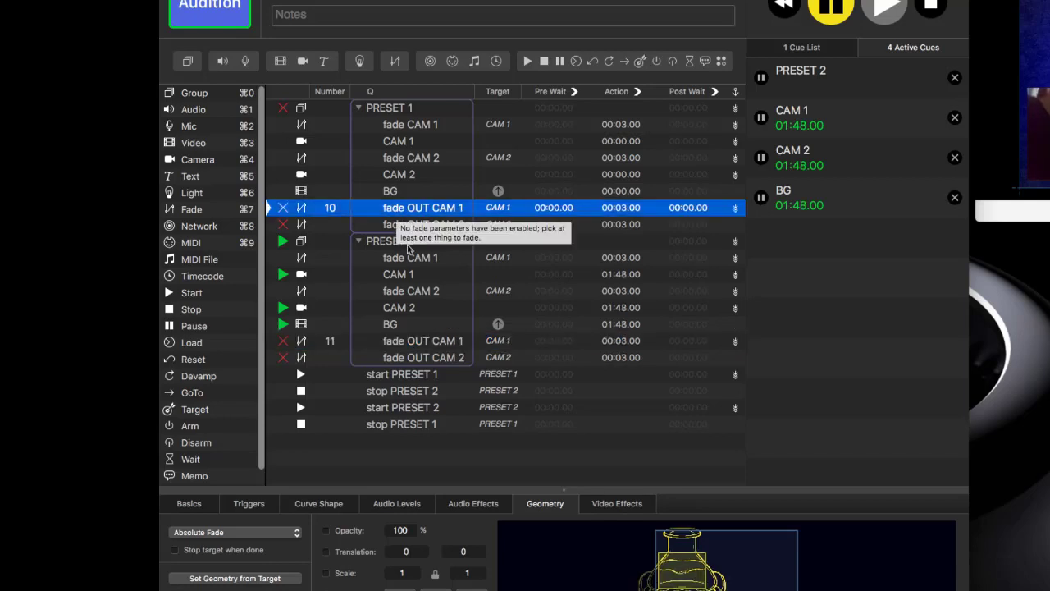
click(405, 529)
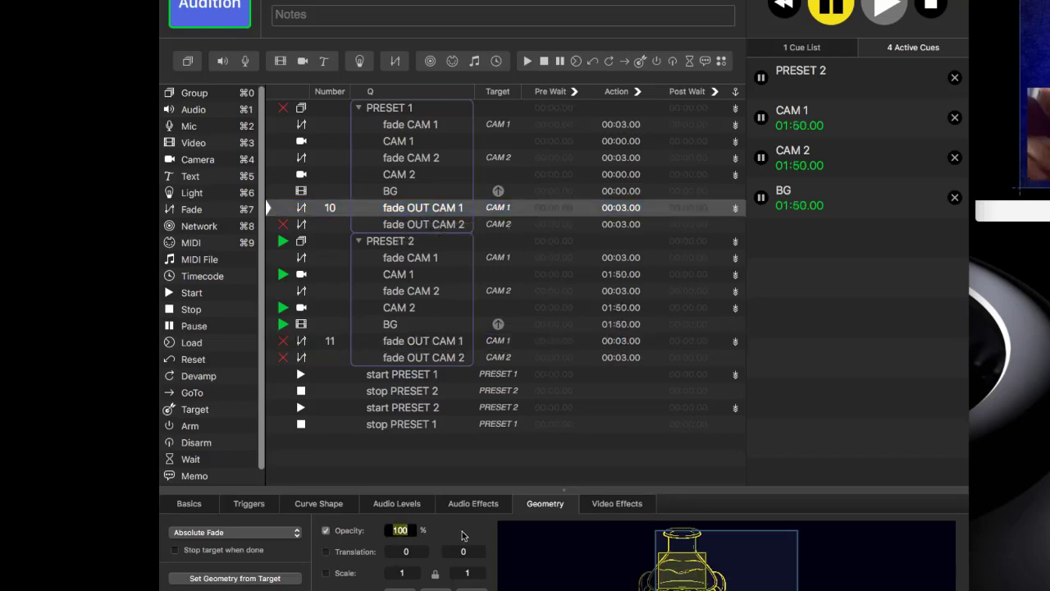
text(0)
key(Return)
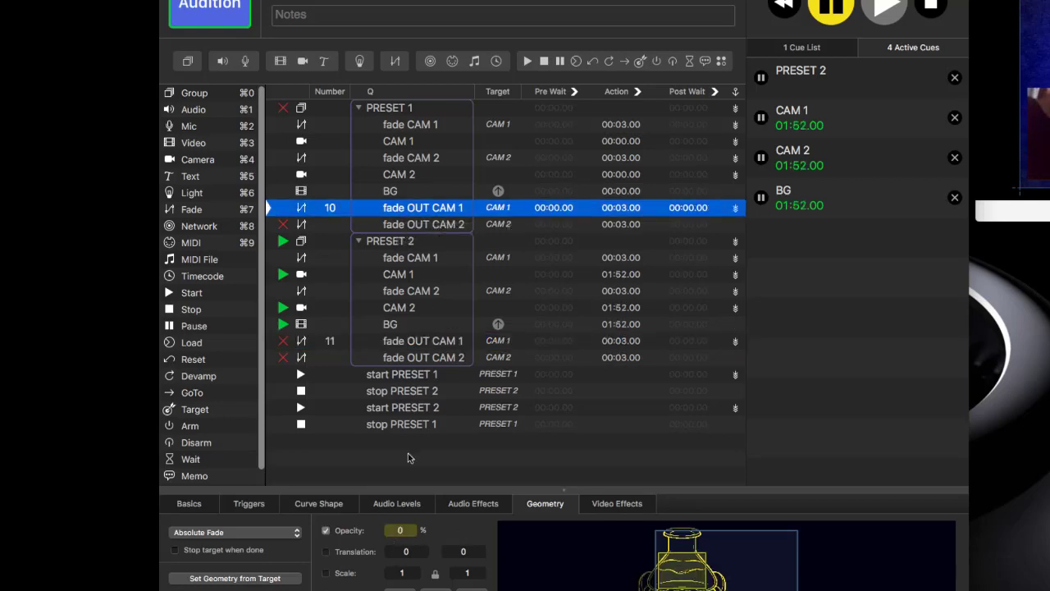
click(394, 225)
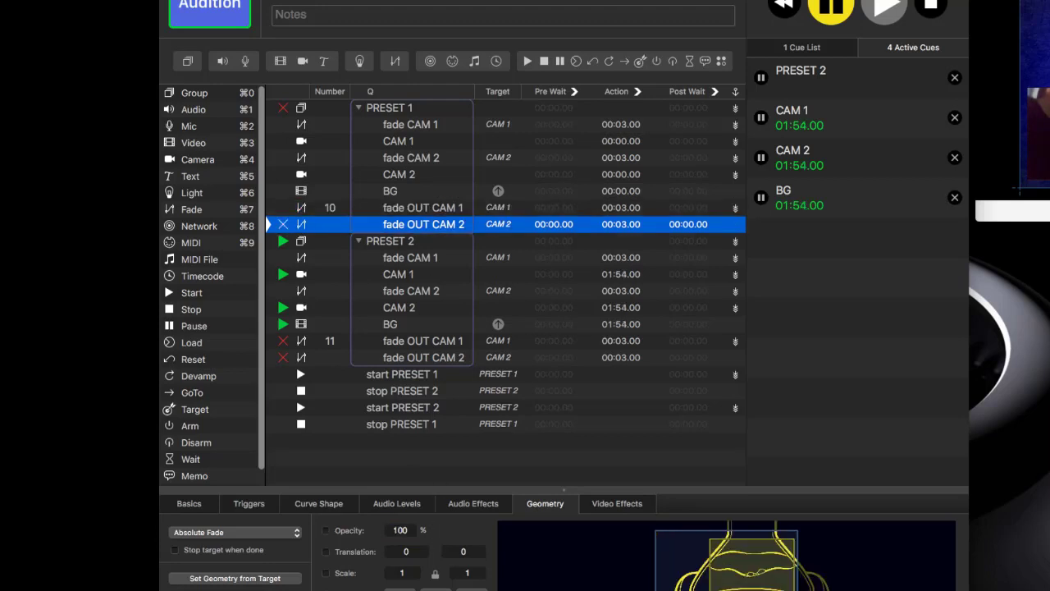
click(400, 530)
text(0)
key(Return)
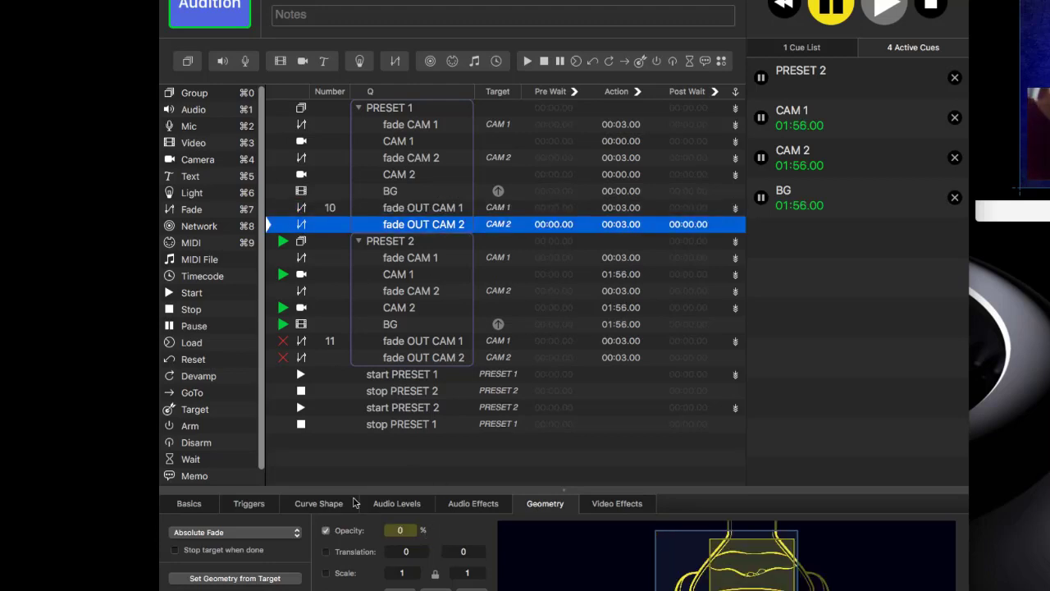
Enable opacity at 0% in the geometry of PRESET 2's fade OUT CAM 1 and fade OUT CAM 2 cues.
click(397, 345)
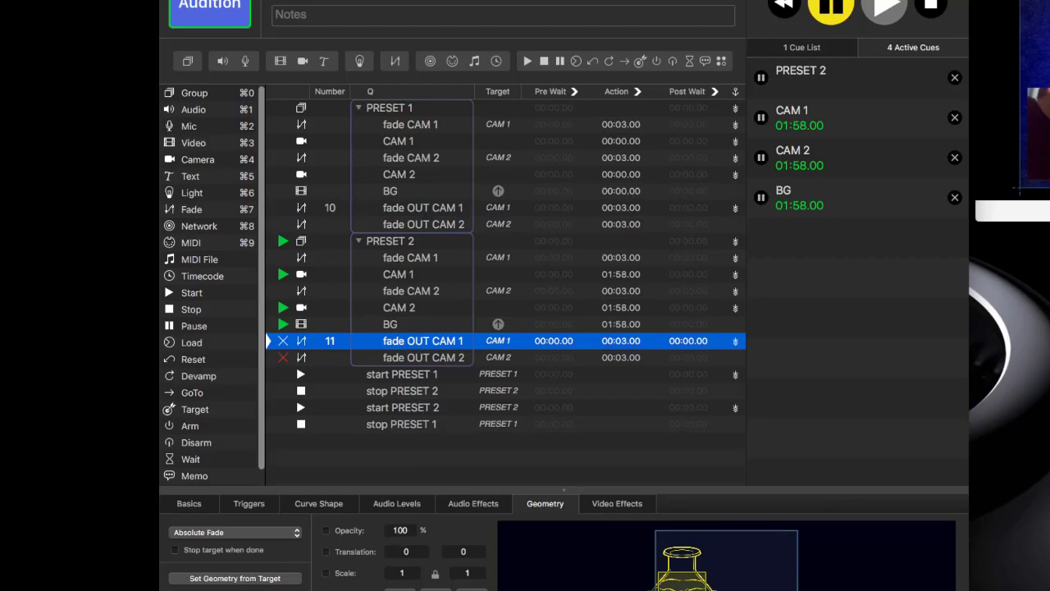
click(400, 530)
text(0)
key(Return)
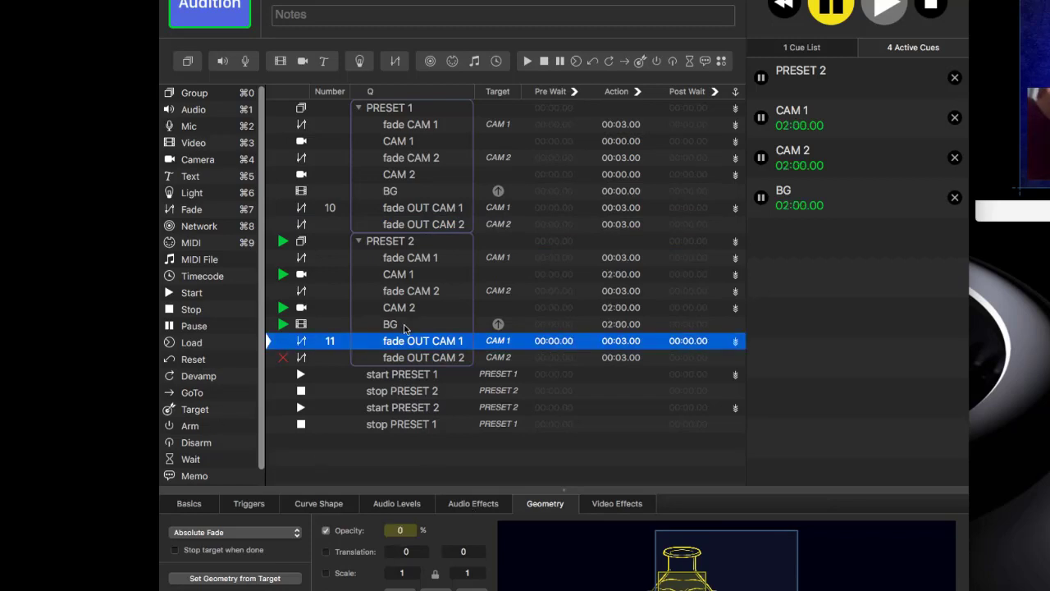
click(408, 358)
click(400, 530)
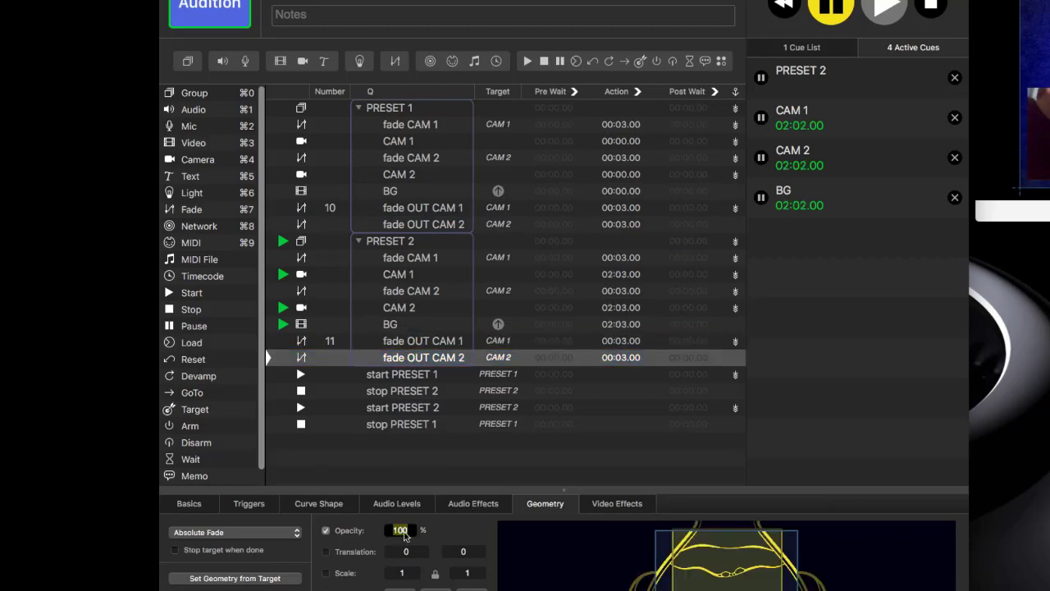
text(0)
key(Return)
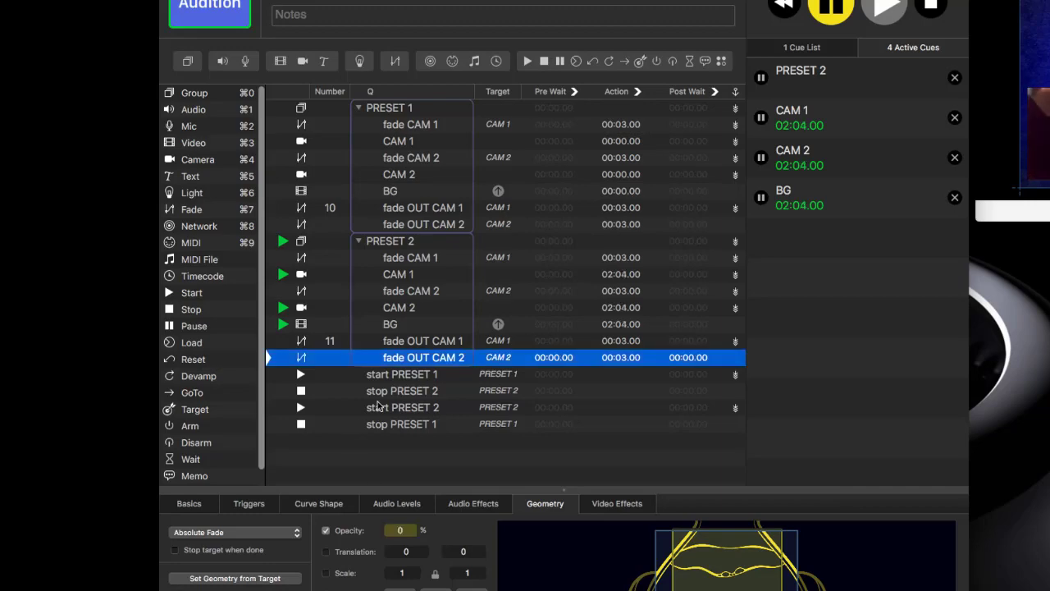
Stop all playback, and run PRESET 1, cue 10, PRESET 2 and cue 11 in sequence to test the camera fades.
key(Left)
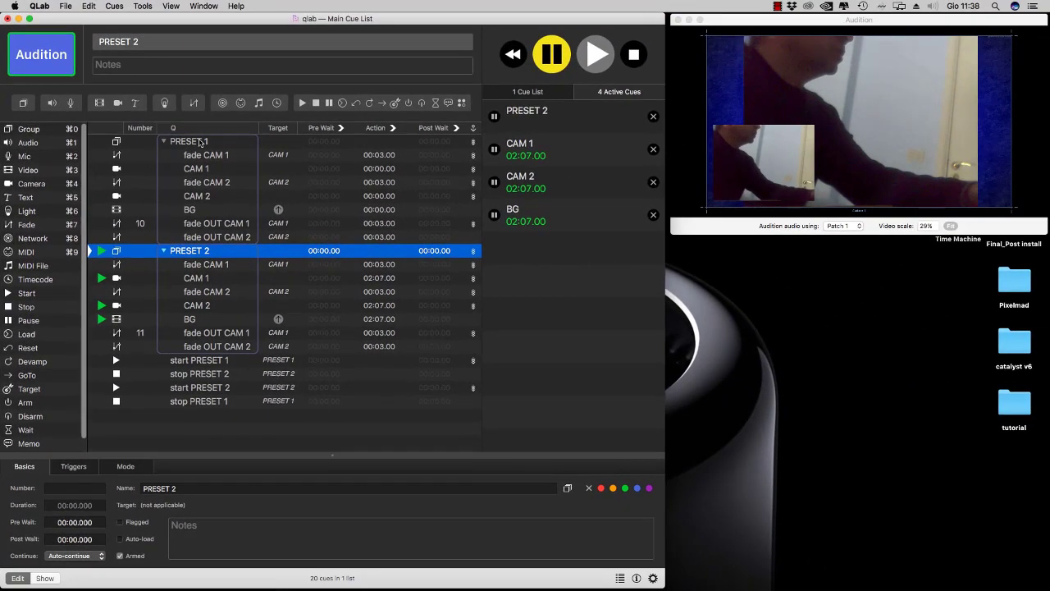
click(275, 129)
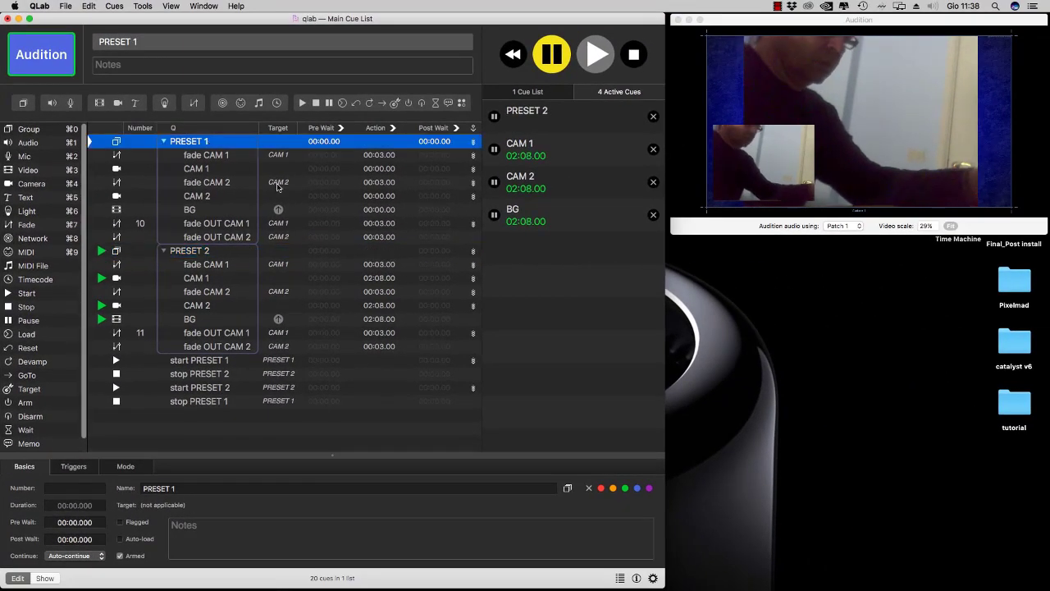
key(Escape)
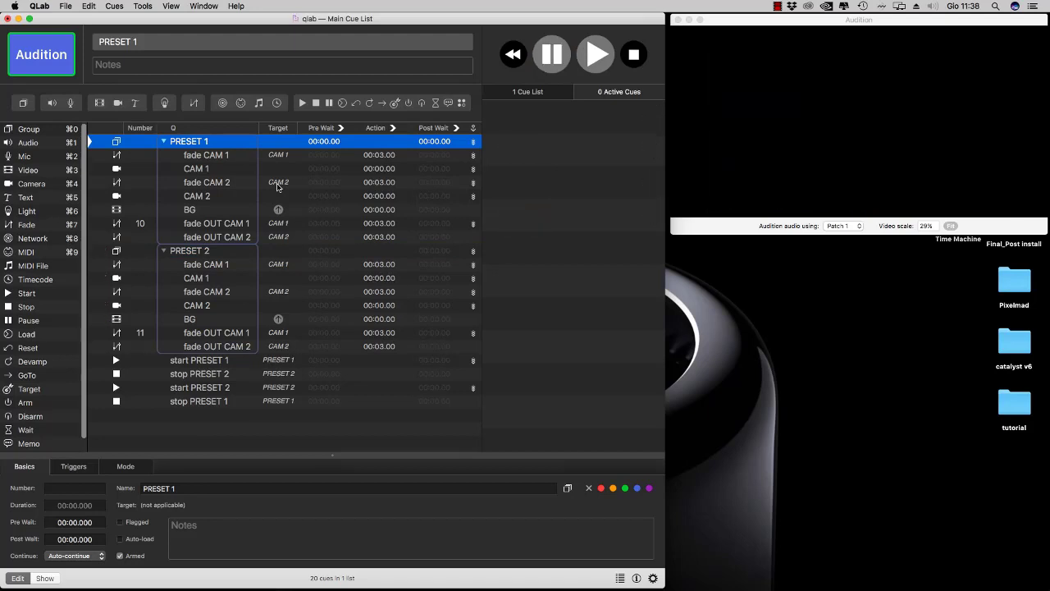
key(space)
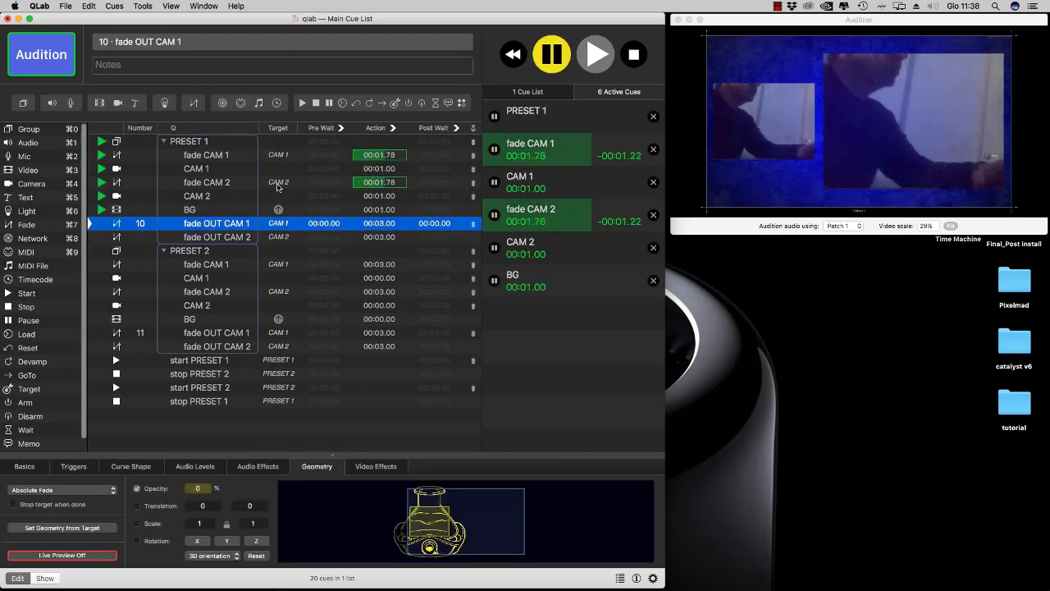
key(space)
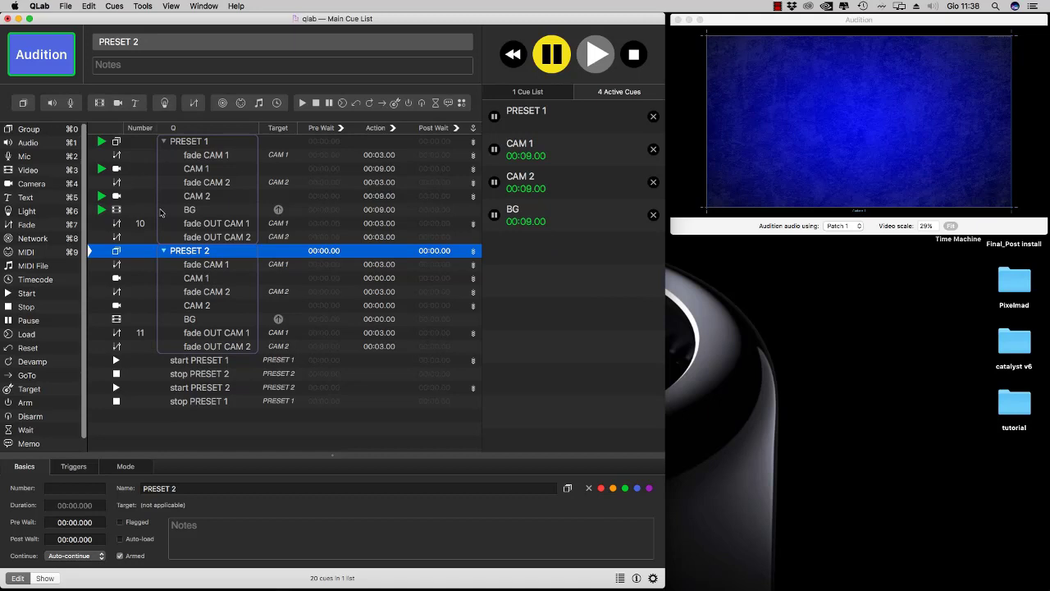
key(space)
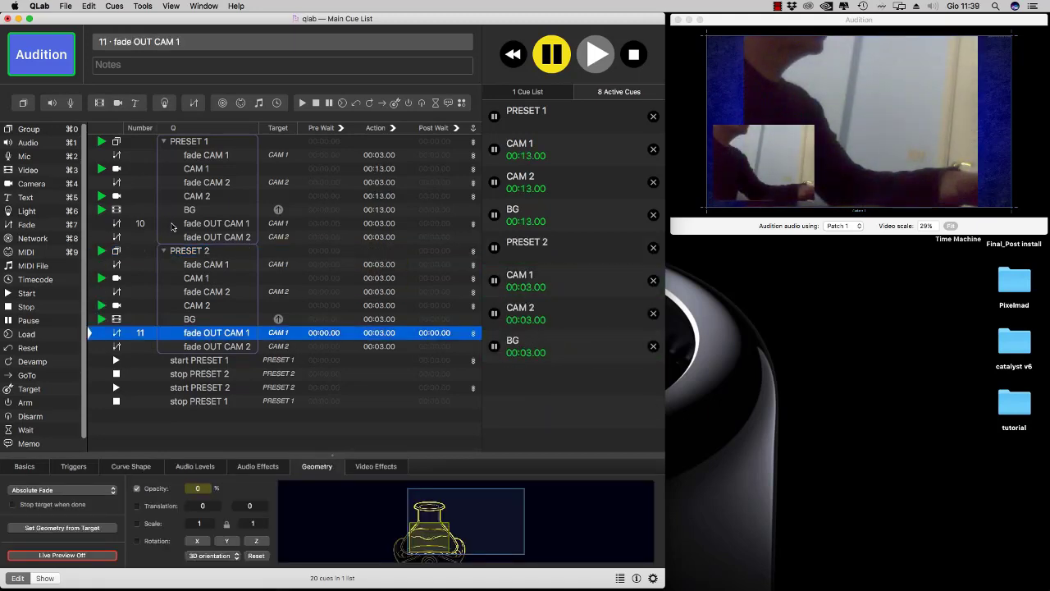
key(space)
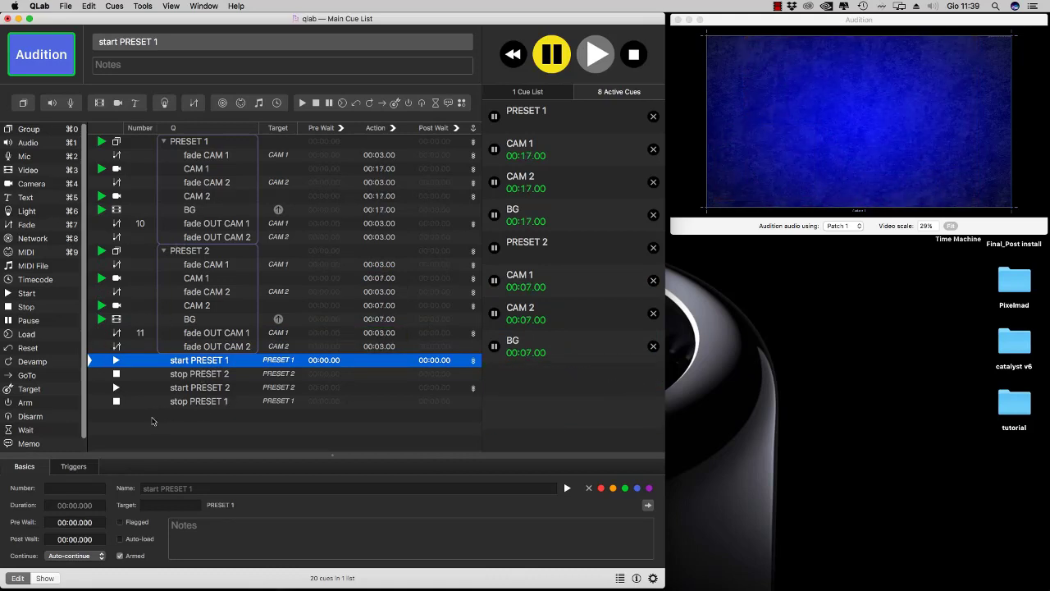
Stop all playback, then number the start PRESET 1 cue 12 and the stop PRESET 2 cue 14.
click(152, 421)
key(Escape)
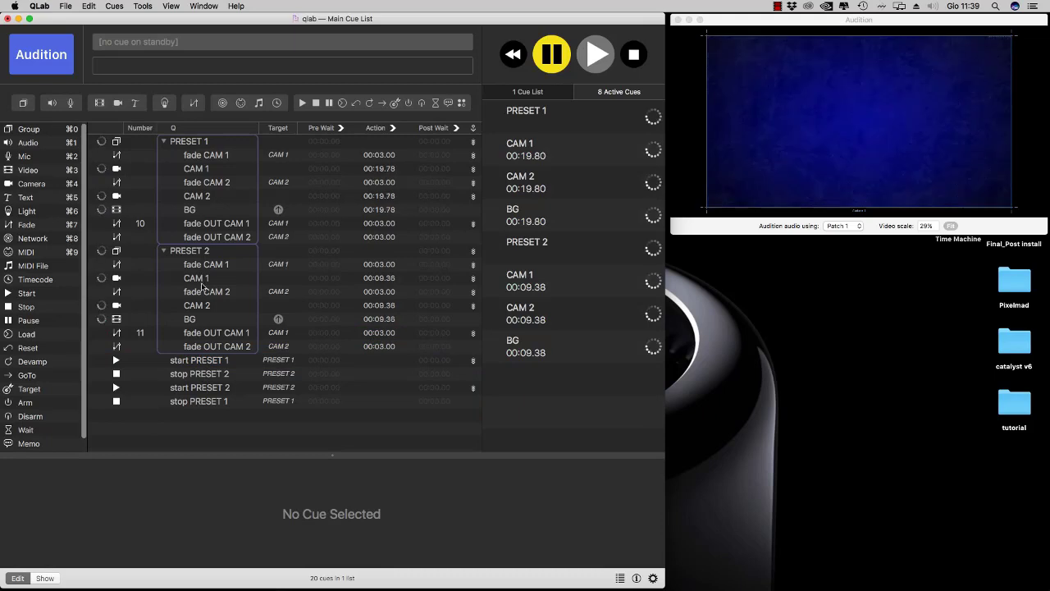
click(194, 360)
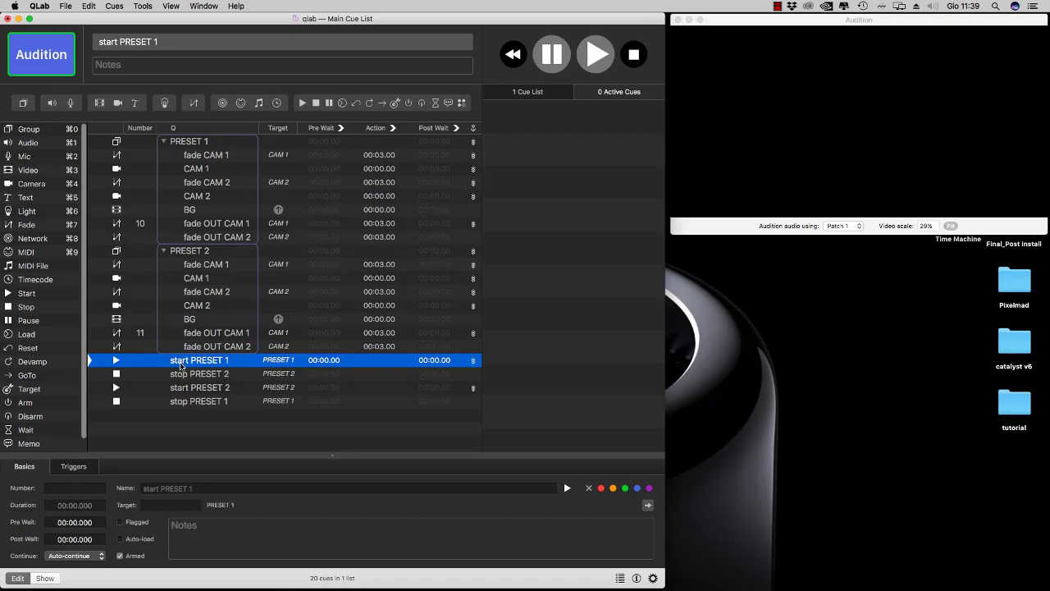
double_click(141, 365)
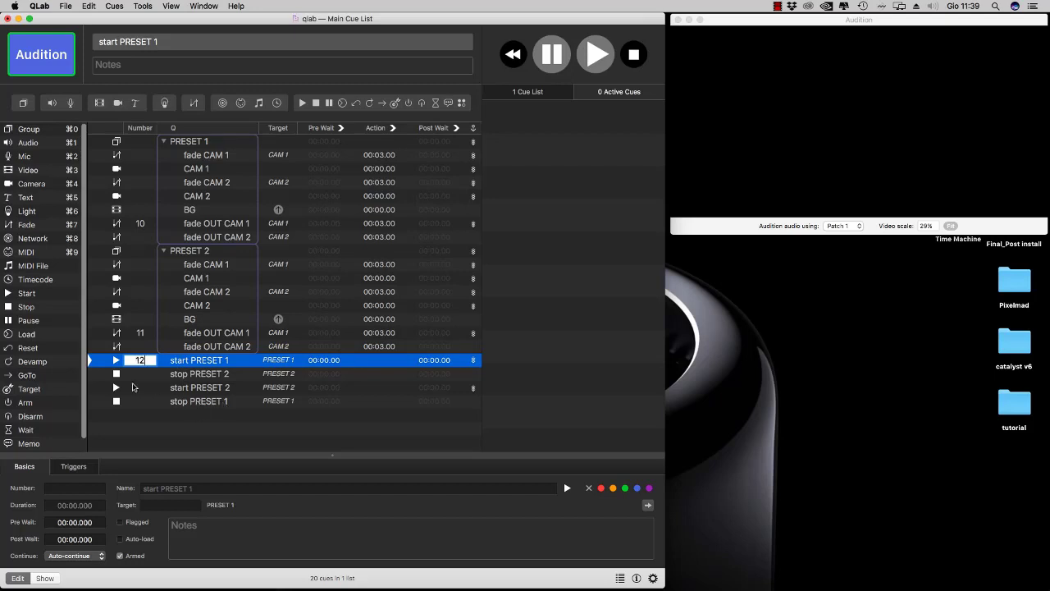
double_click(140, 375)
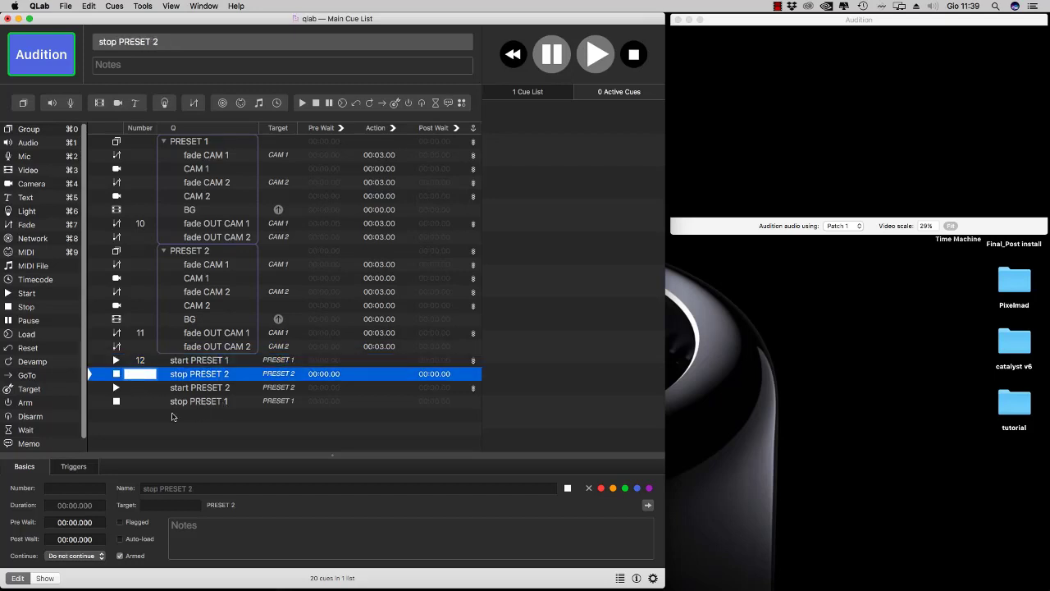
key(Return)
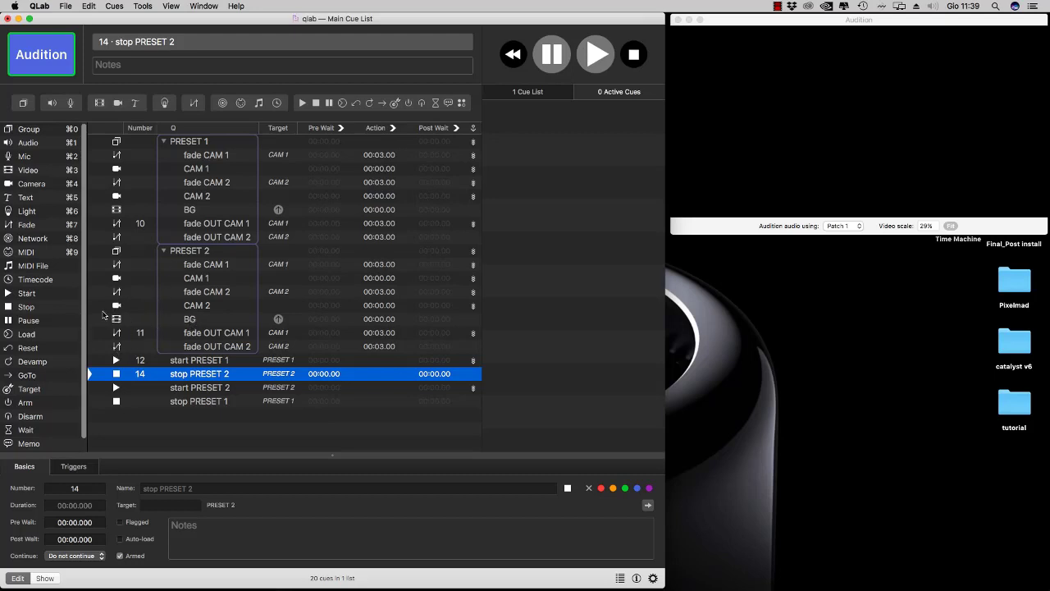
Insert a Start cue numbered 13 below start PRESET 1, target it at cue 11 (fade OUT CAM 1), and set it to auto-continue.
drag(27, 306, 197, 371)
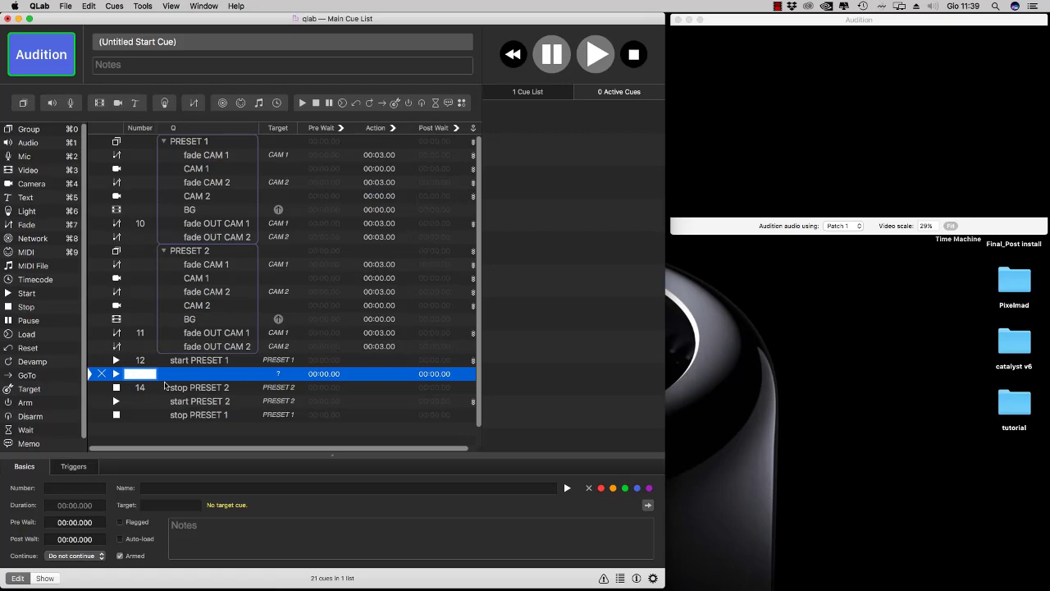
key(Return)
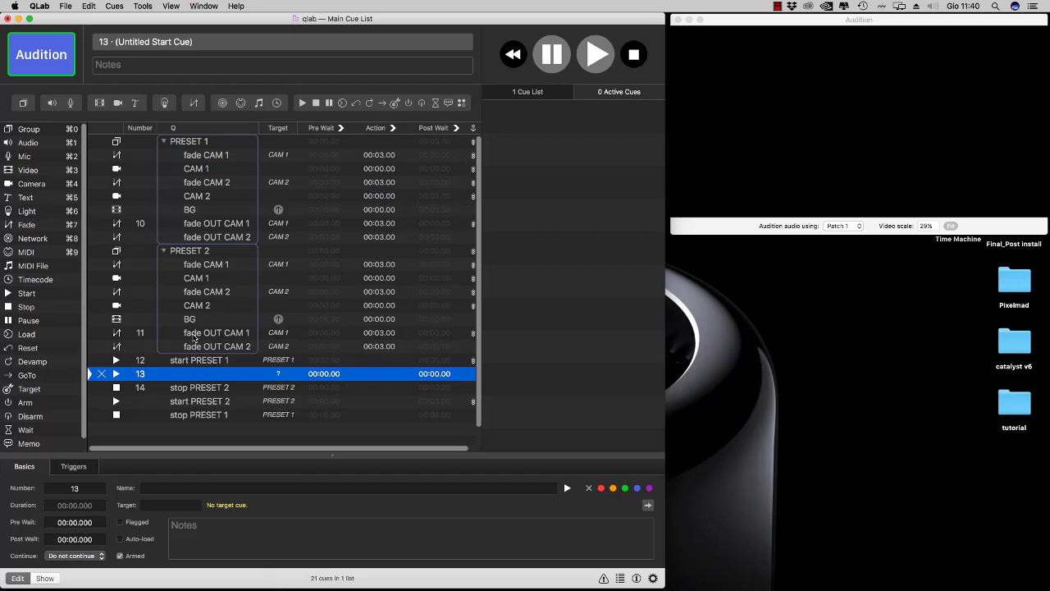
drag(194, 338, 206, 377)
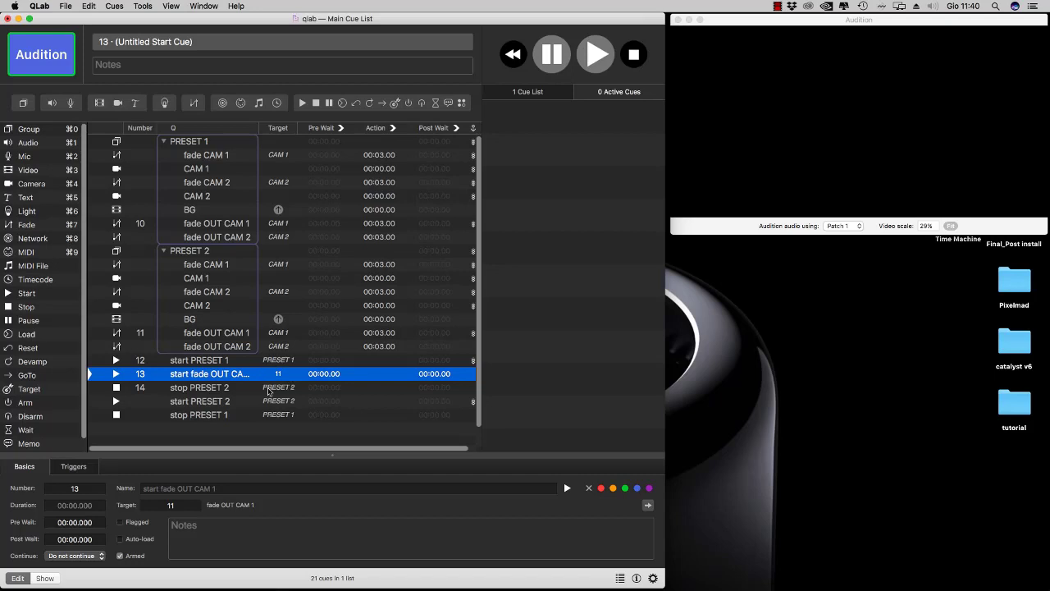
click(474, 374)
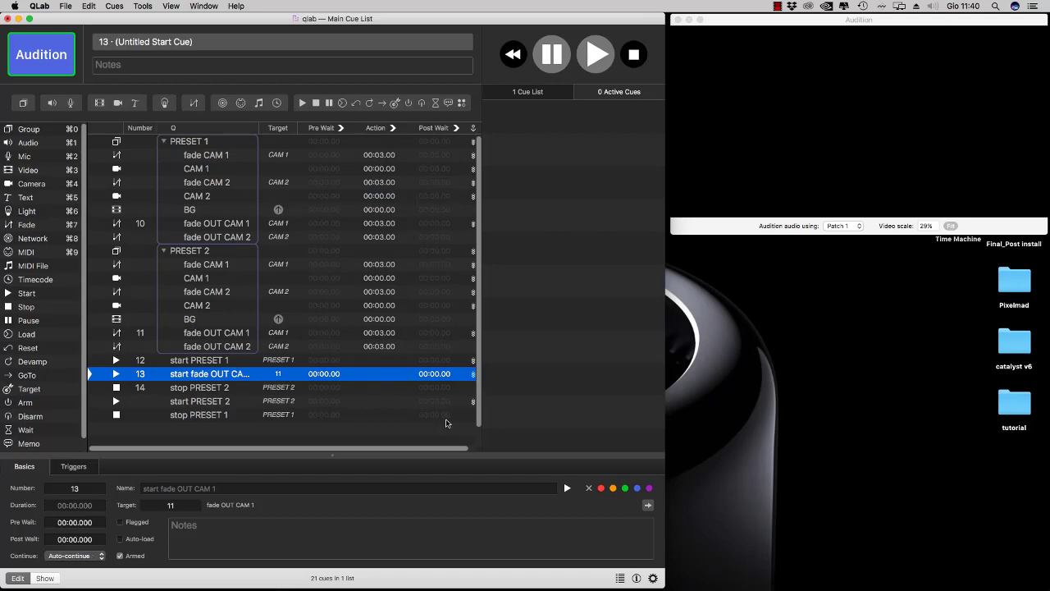
Set the pre-wait of the stop PRESET 2 cue to 3 seconds and widen the cue list.
click(203, 388)
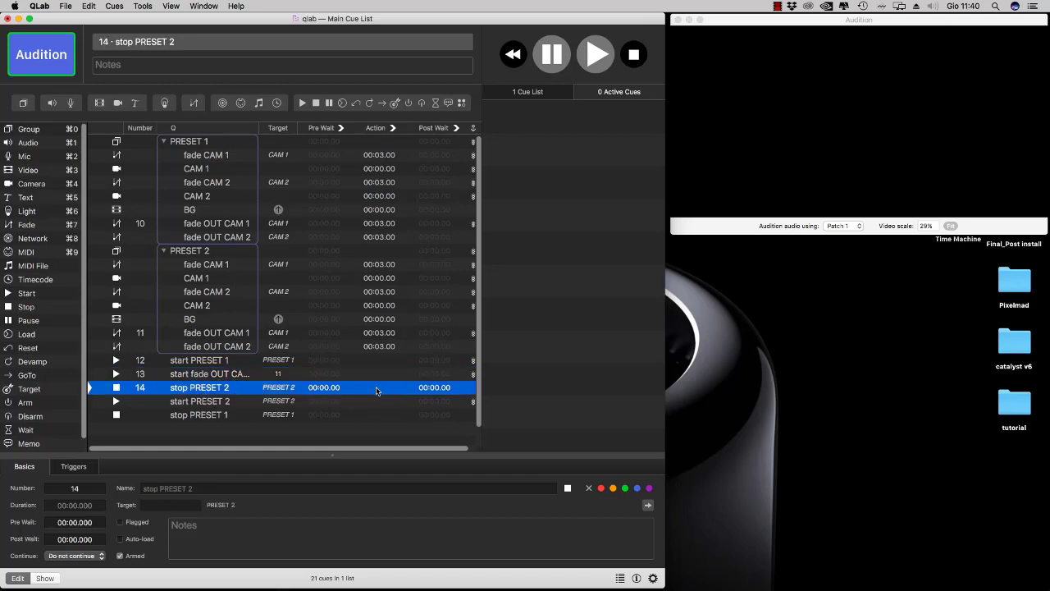
double_click(326, 388)
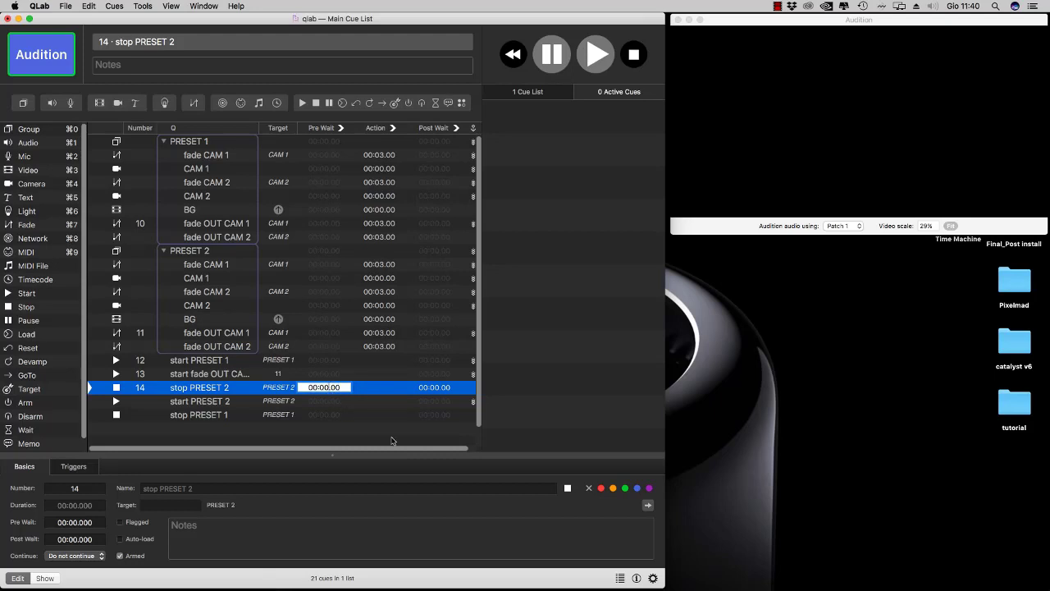
key(BackSpace)
key(BackSpace)
text(3)
key(Return)
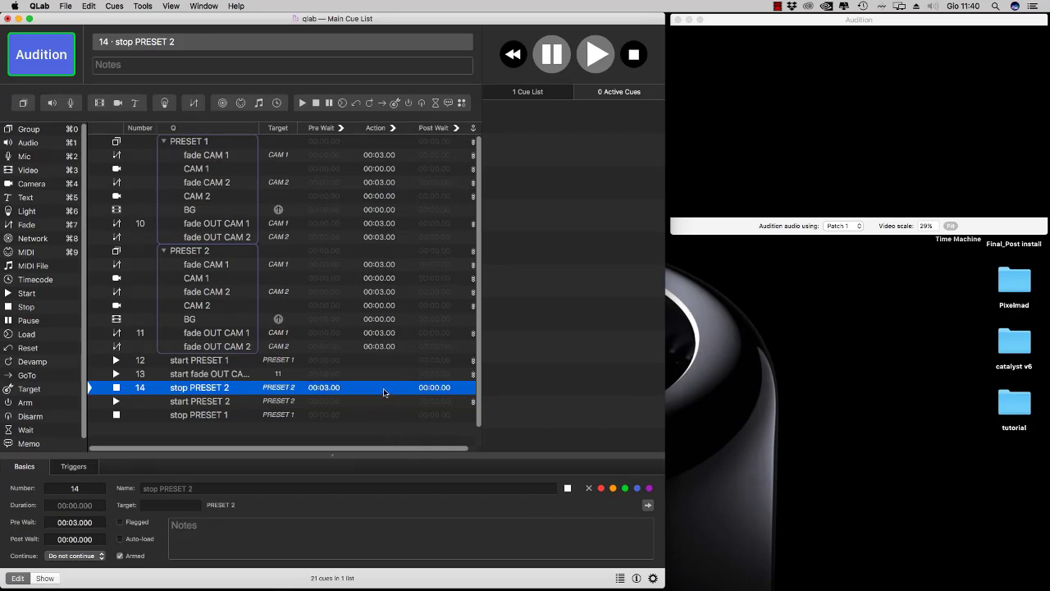
drag(482, 350, 501, 353)
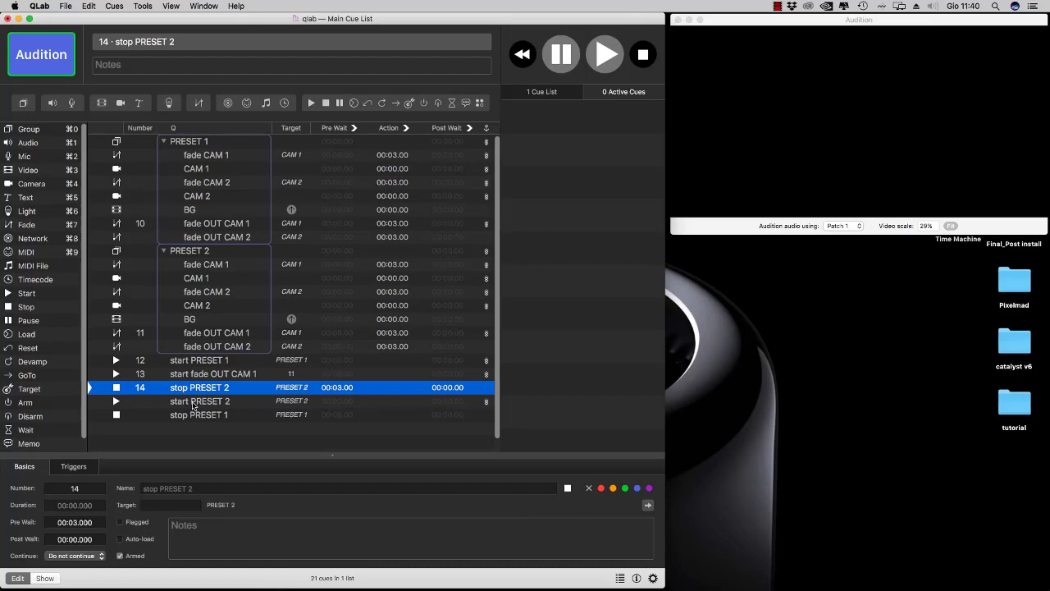
Number the start PRESET 2 cue 15 and the stop PRESET 1 cue 17.
click(145, 401)
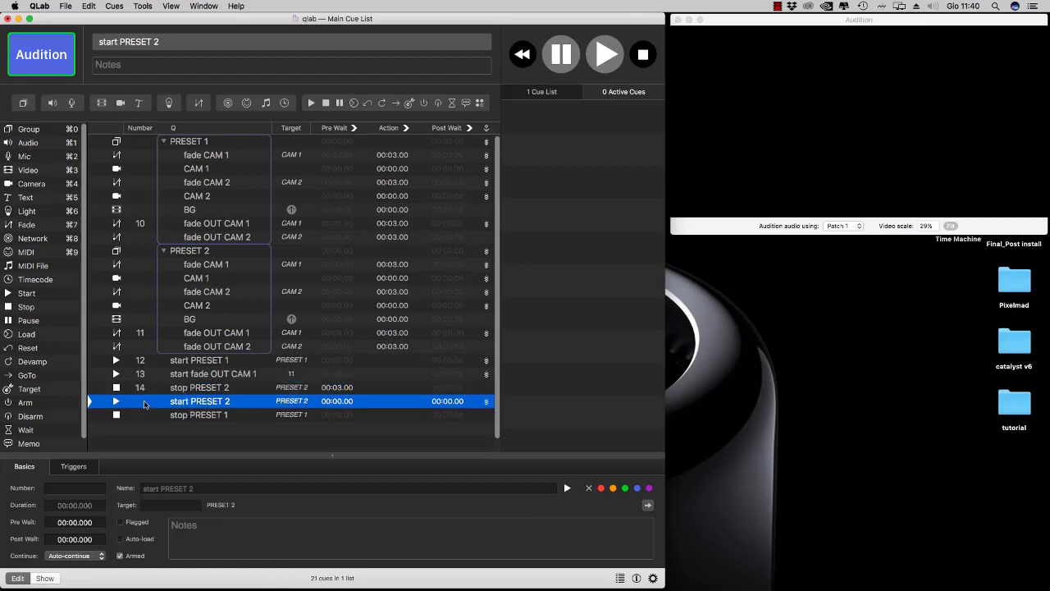
click(142, 401)
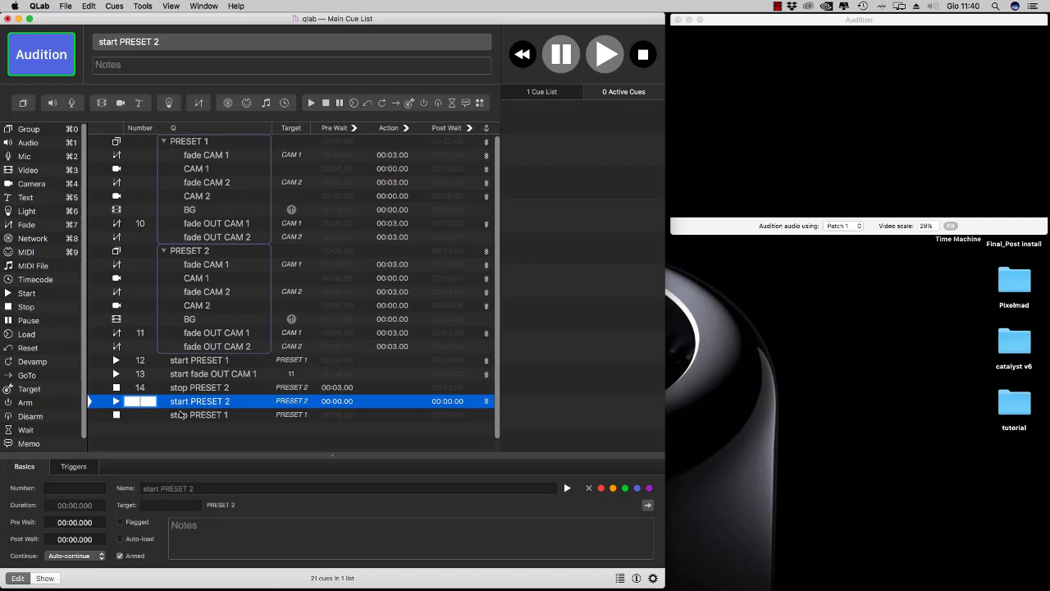
text(15)
double_click(144, 415)
text(17)
key(Return)
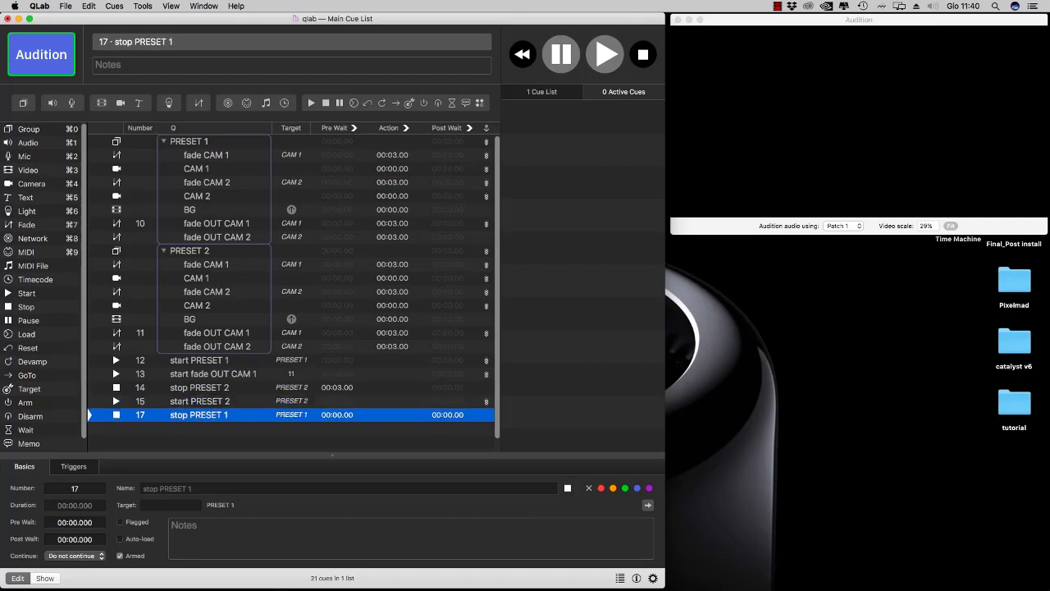
Insert a Start cue numbered 16 below start PRESET 2, target it at cue 10 (fade OUT CAM 1), and set it to auto-continue.
drag(25, 294, 197, 407)
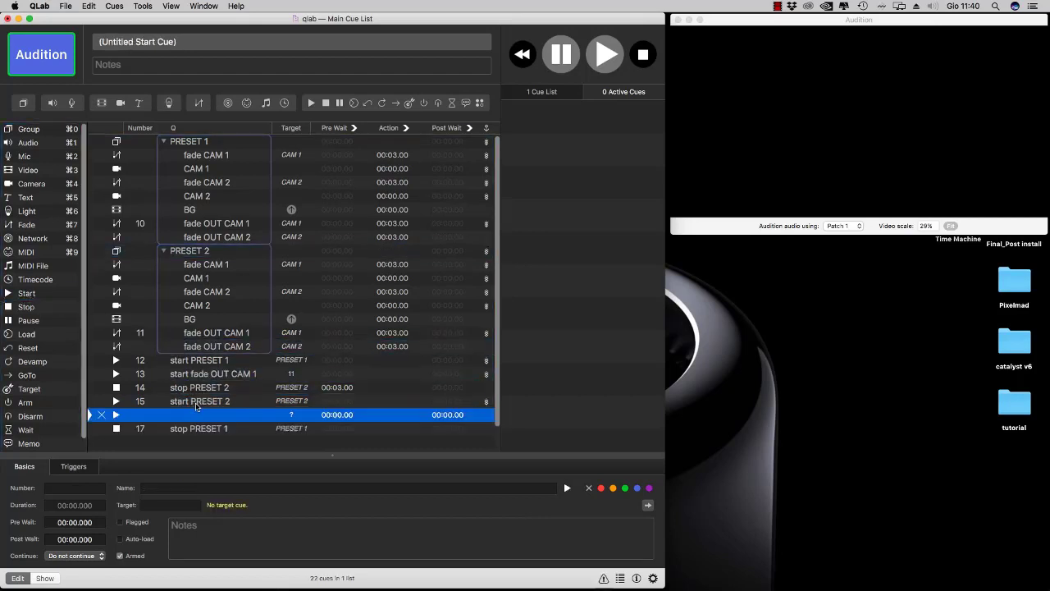
double_click(141, 415)
text(16)
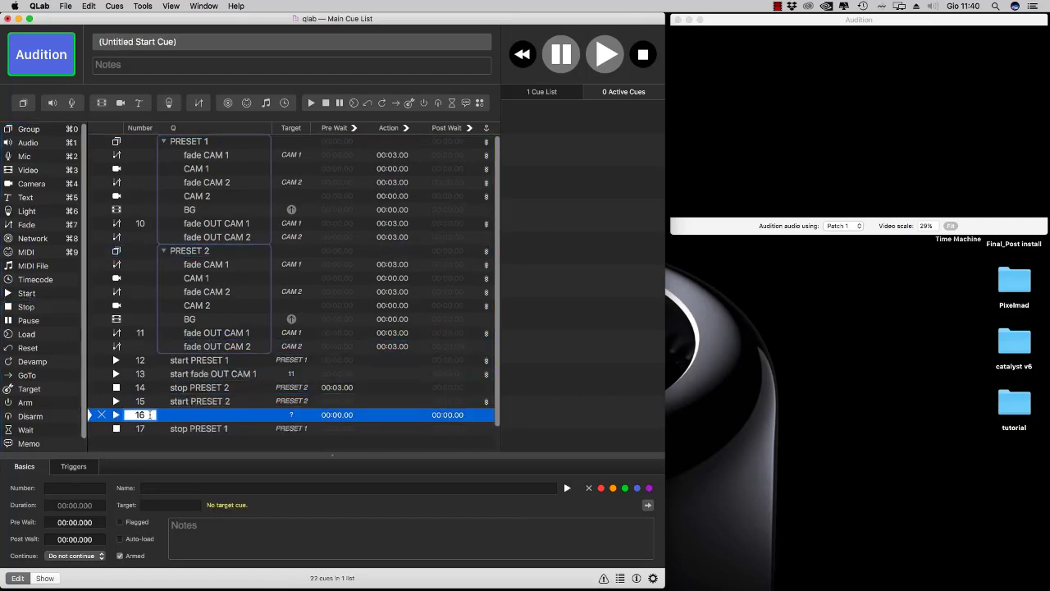
click(201, 454)
click(195, 417)
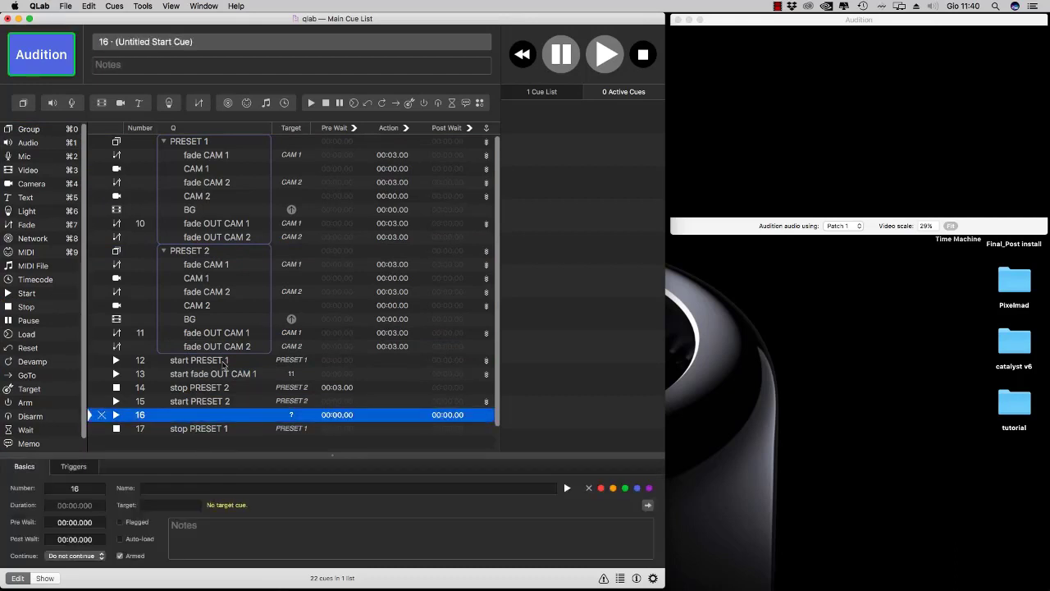
drag(207, 224, 188, 418)
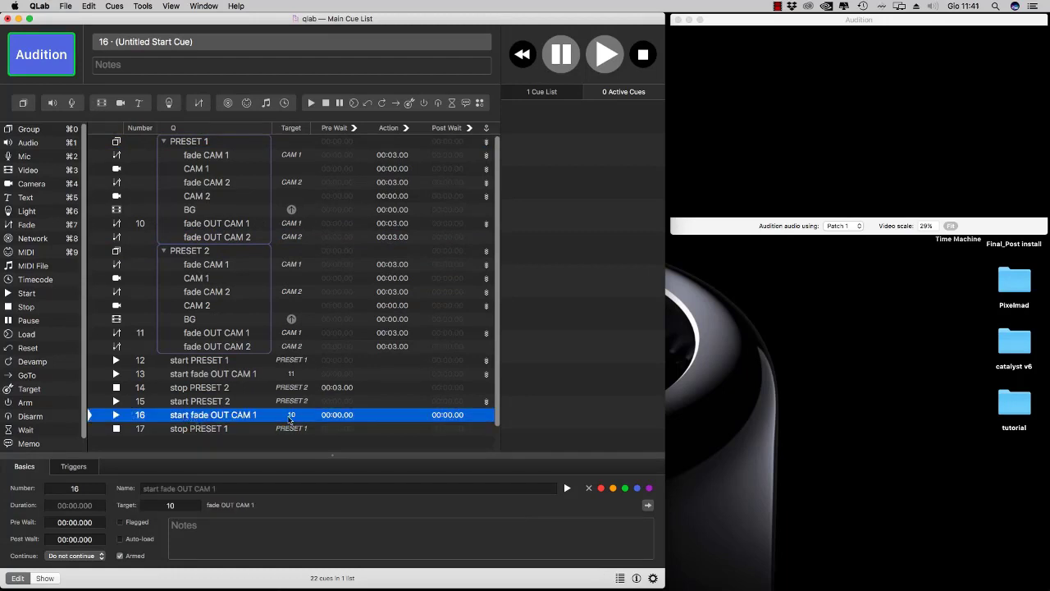
click(486, 415)
Set the pre-wait of the stop PRESET 1 cue to 3 seconds.
double_click(337, 433)
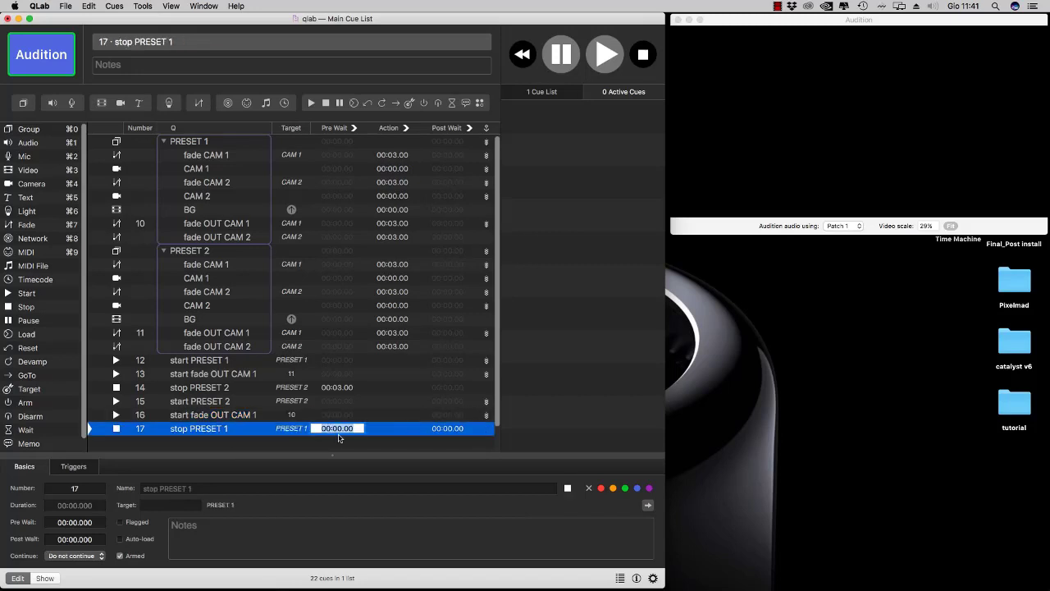
click(338, 429)
text(3)
key(Return)
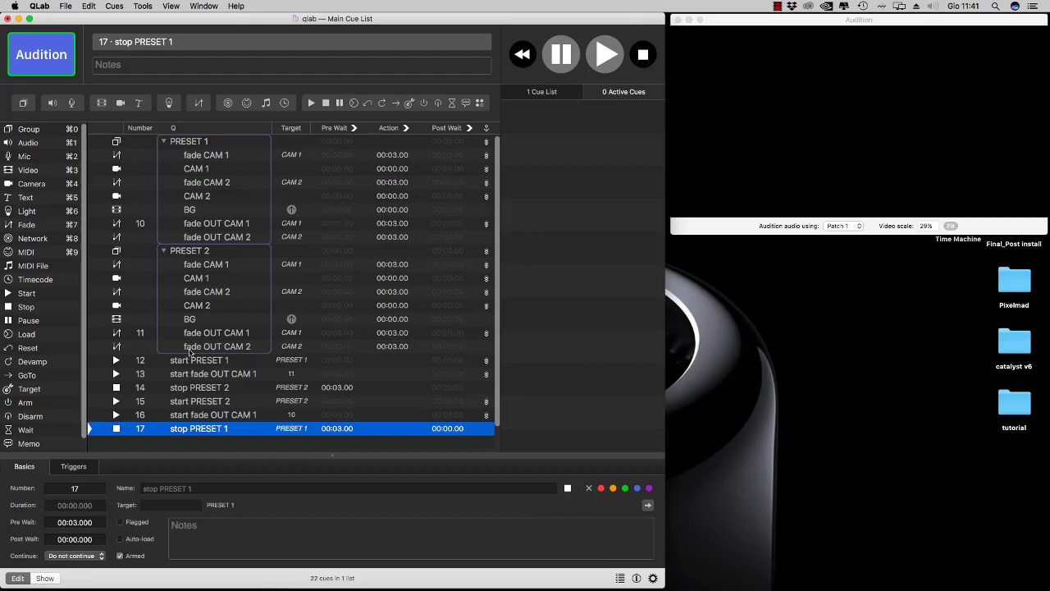
Run the sequence from cue 12 (start PRESET 1) and then cue 15 (start PRESET 2) to test the preset crossfade.
click(206, 363)
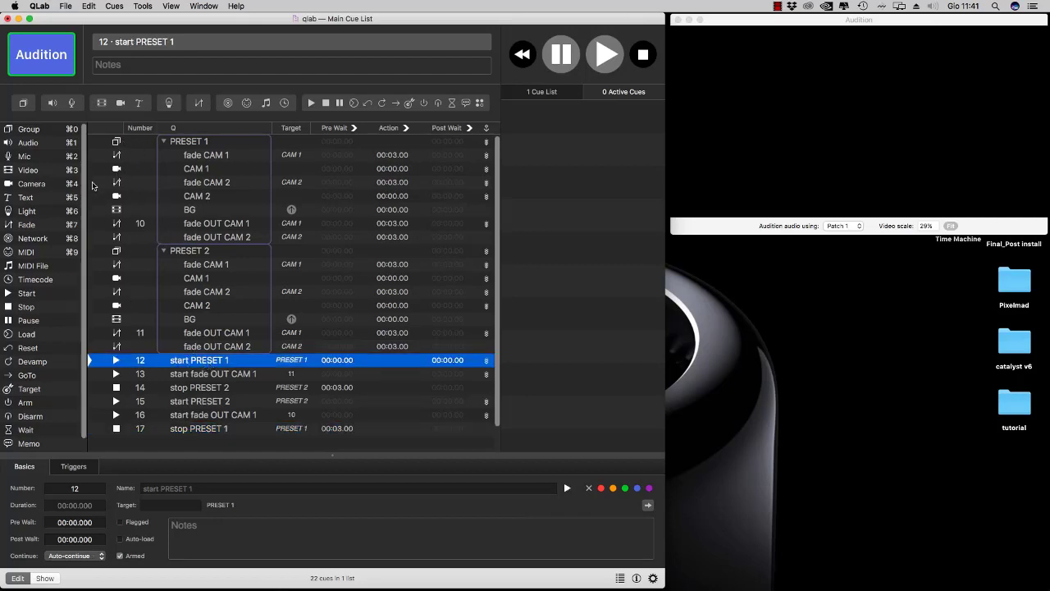
click(51, 74)
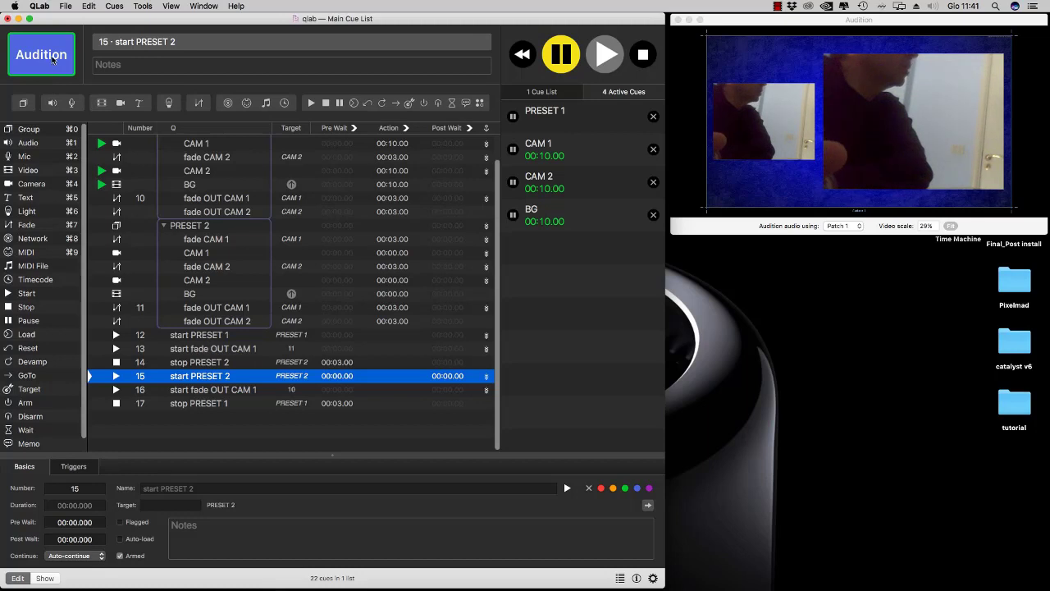
key(space)
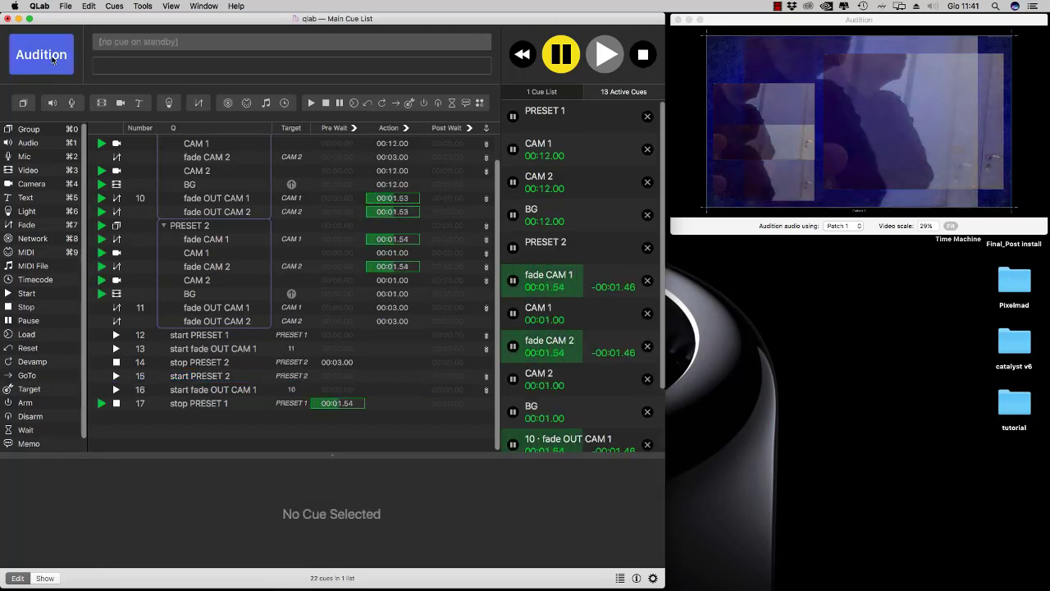